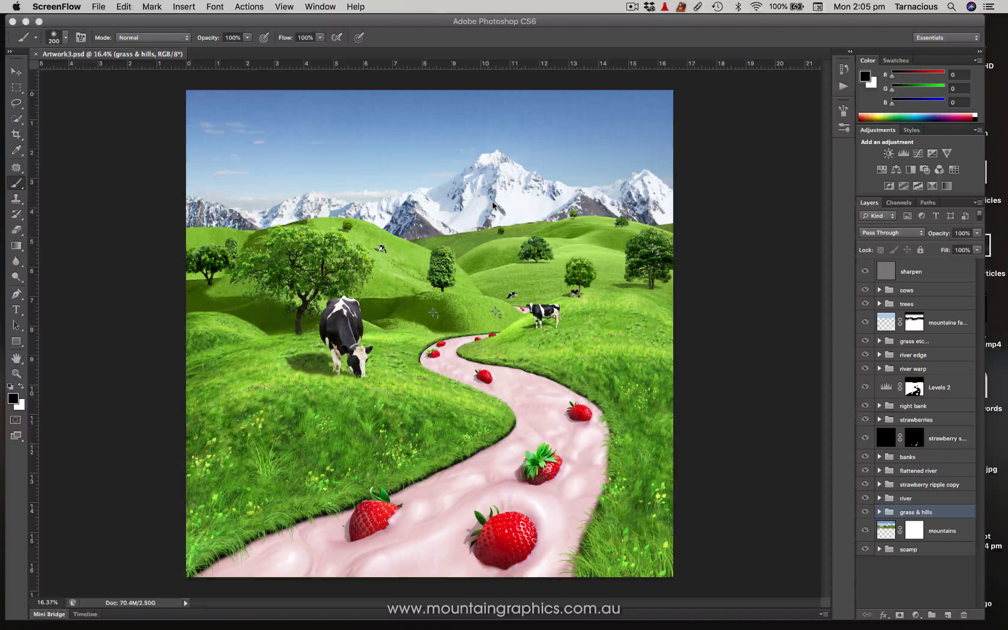
# Isolate the scamp group so only the rough colour sketch of Artwork3.psd is visible
pyautogui.click(866, 549)
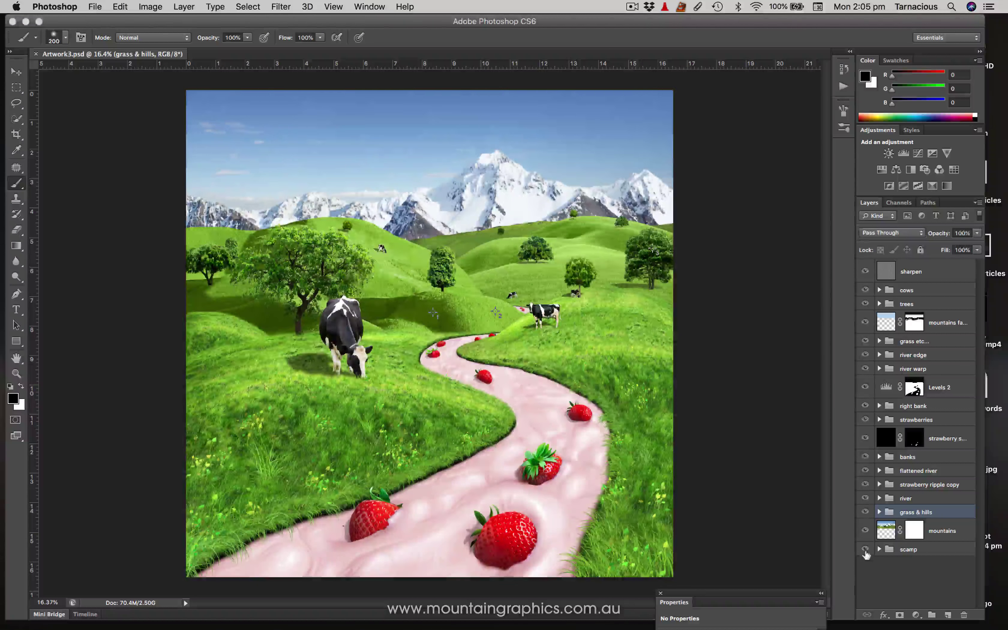
pyautogui.keyDown('alt'); pyautogui.click(866, 548); pyautogui.keyUp('alt')
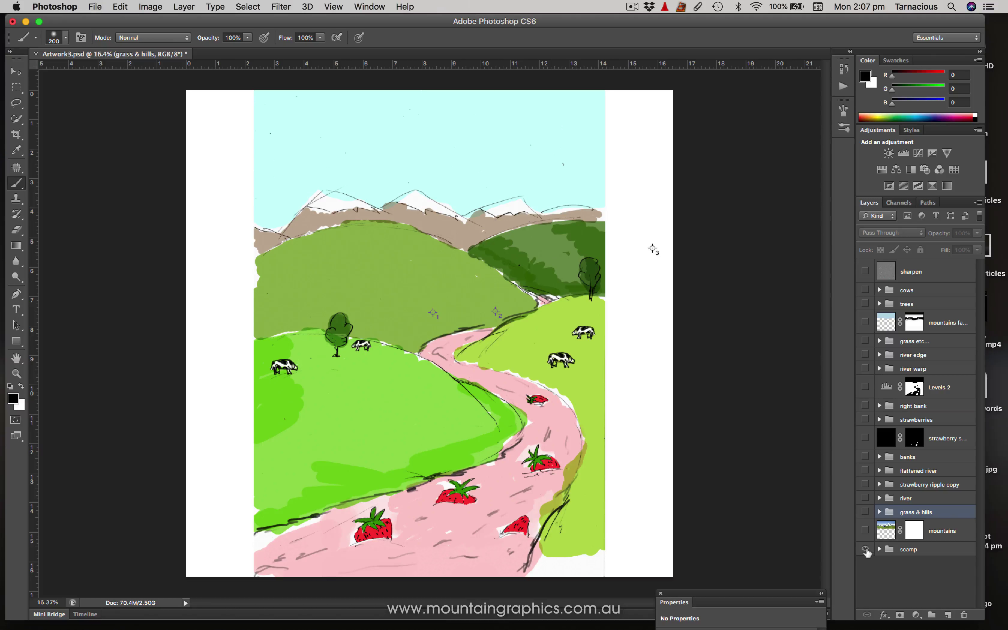
pyautogui.keyDown('alt'); pyautogui.click(866, 550); pyautogui.keyUp('alt')
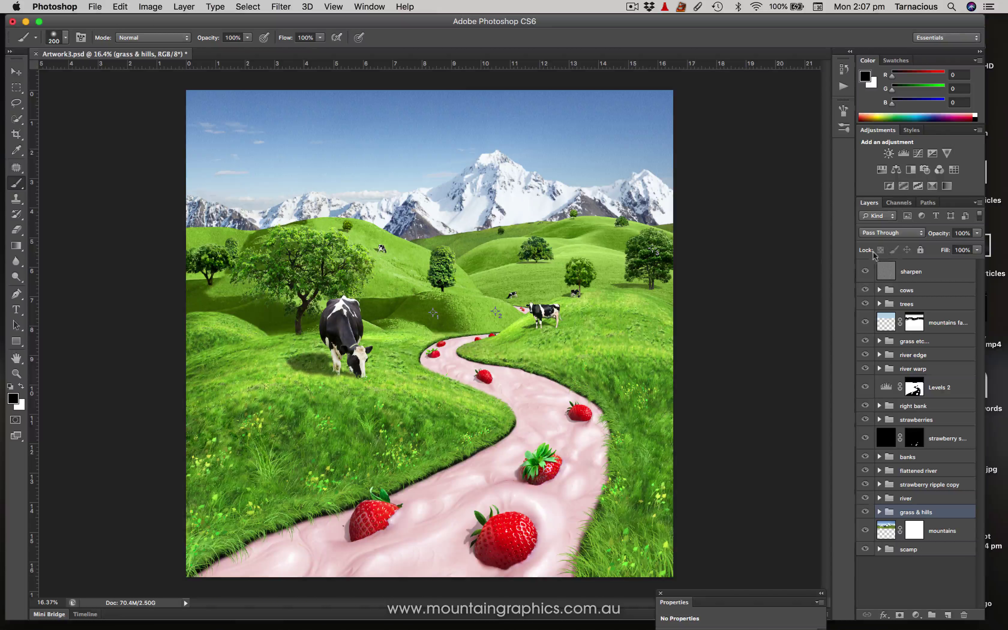
pyautogui.moveTo(870, 274); pyautogui.dragTo(868, 530)
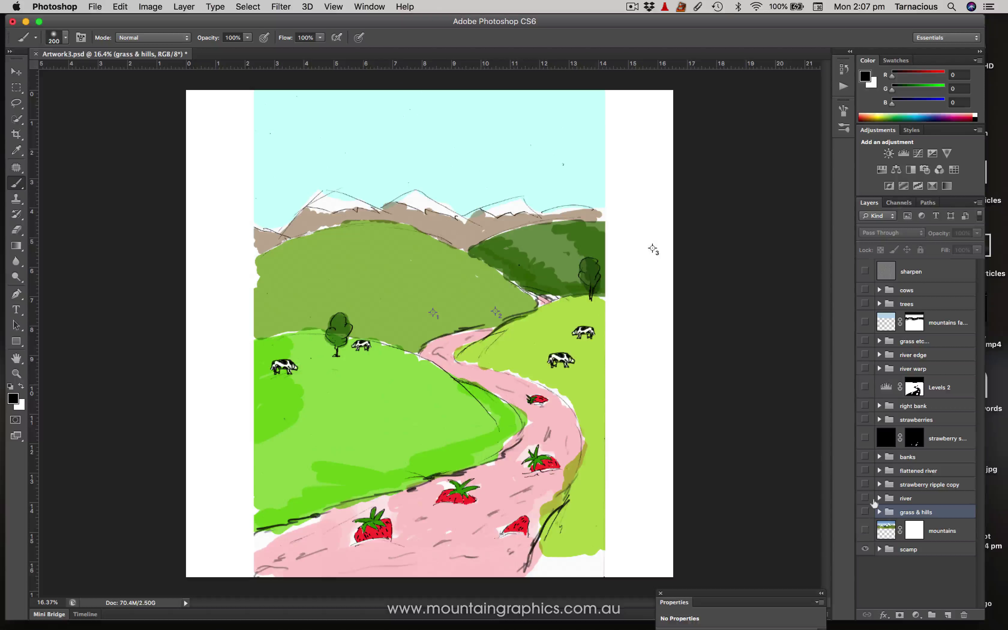
# Turn on the mountains layer and the grass & hills group over the scamp sketch
pyautogui.click(865, 530)
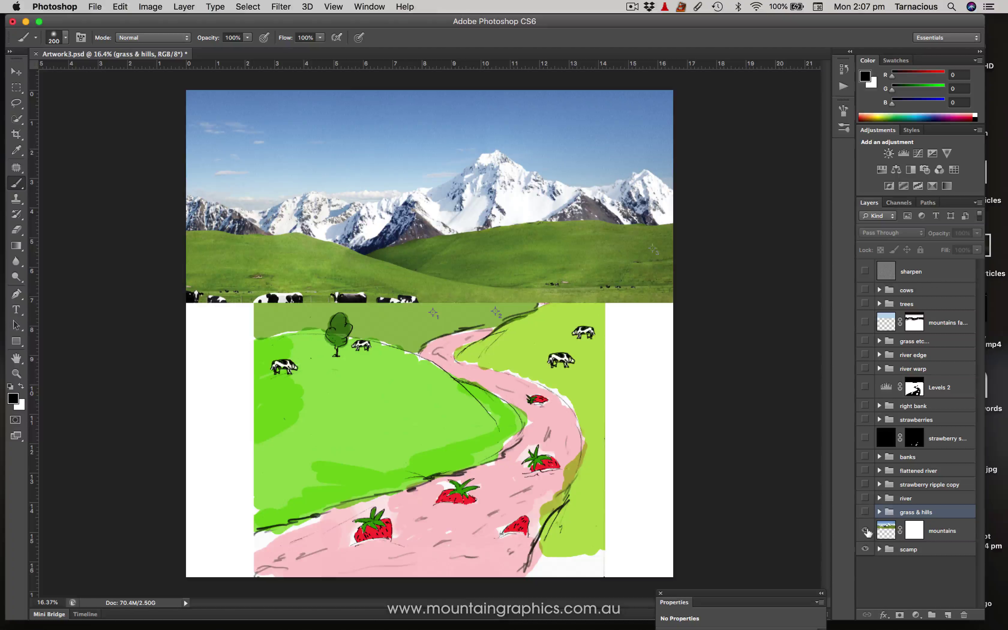
pyautogui.keyDown('alt'); pyautogui.click(866, 550); pyautogui.keyUp('alt')
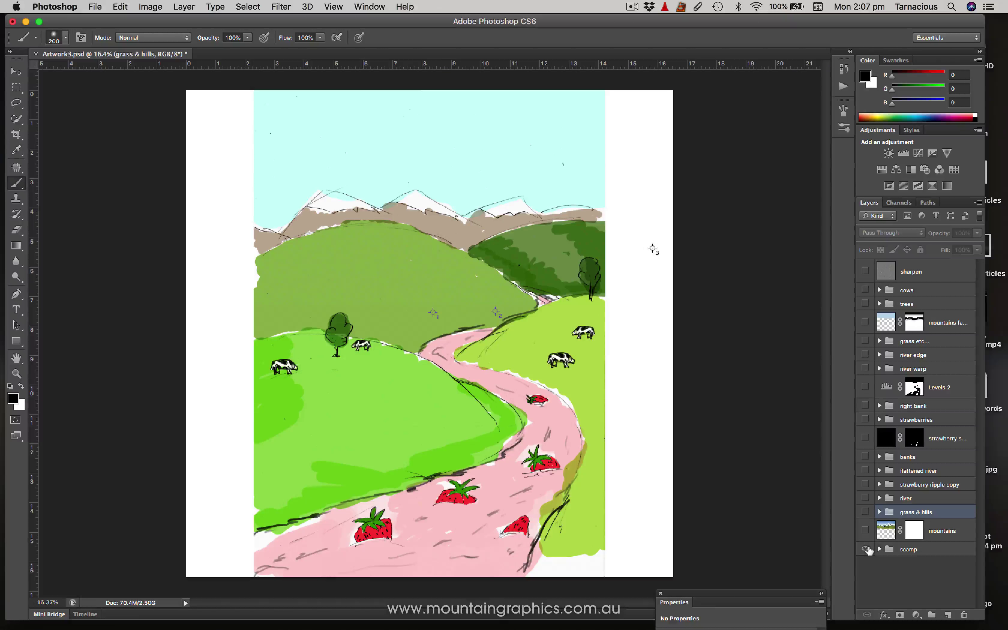
pyautogui.moveTo(865, 530); pyautogui.dragTo(865, 512)
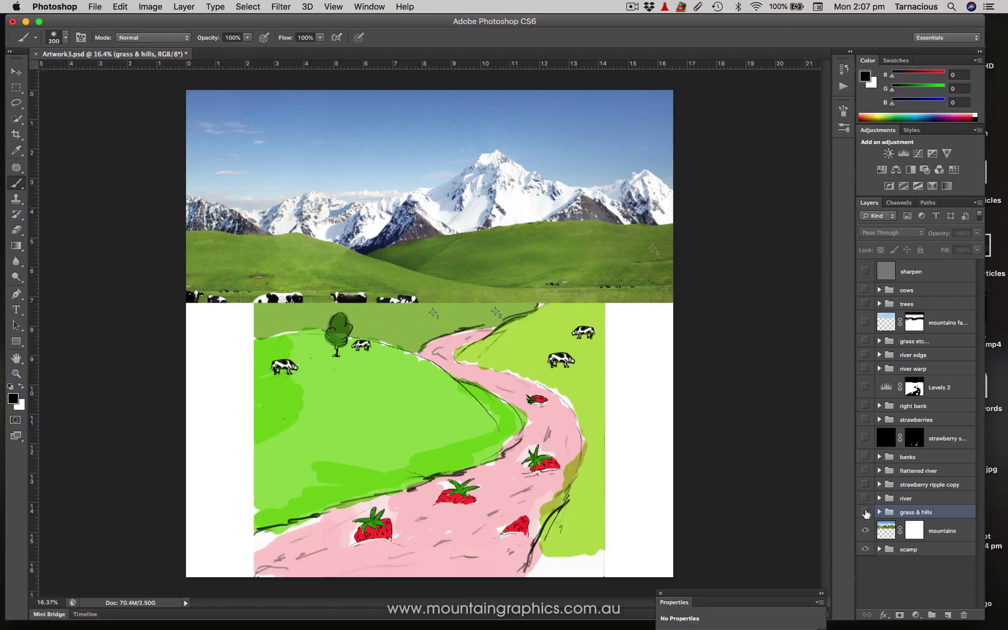
pyautogui.click(866, 513)
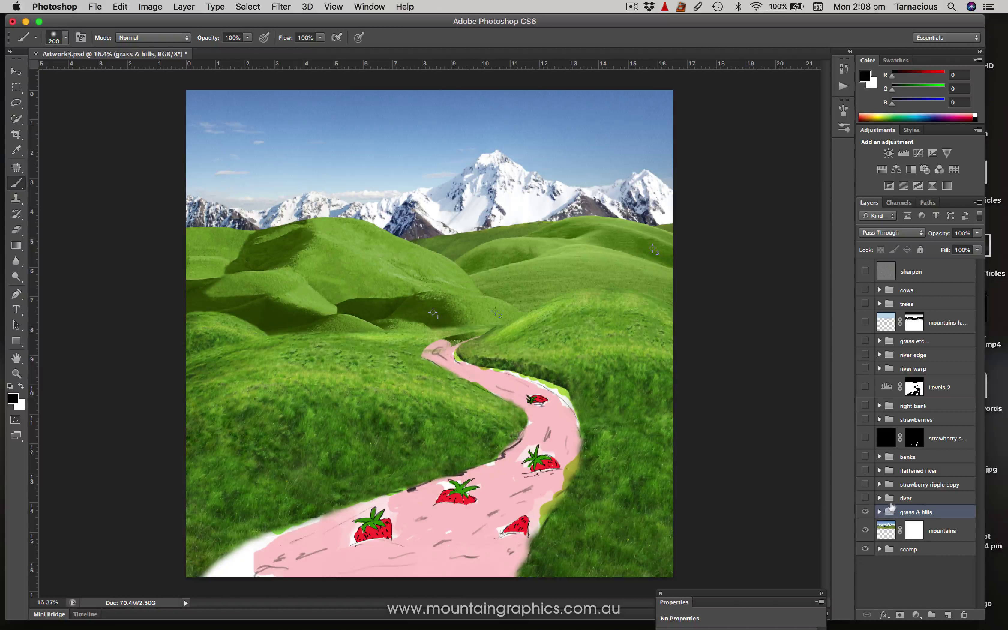
# Expand grass & hills and hide its top grass layers and Layer 57
pyautogui.click(879, 512)
pyautogui.scroll(-5, 916, 459)
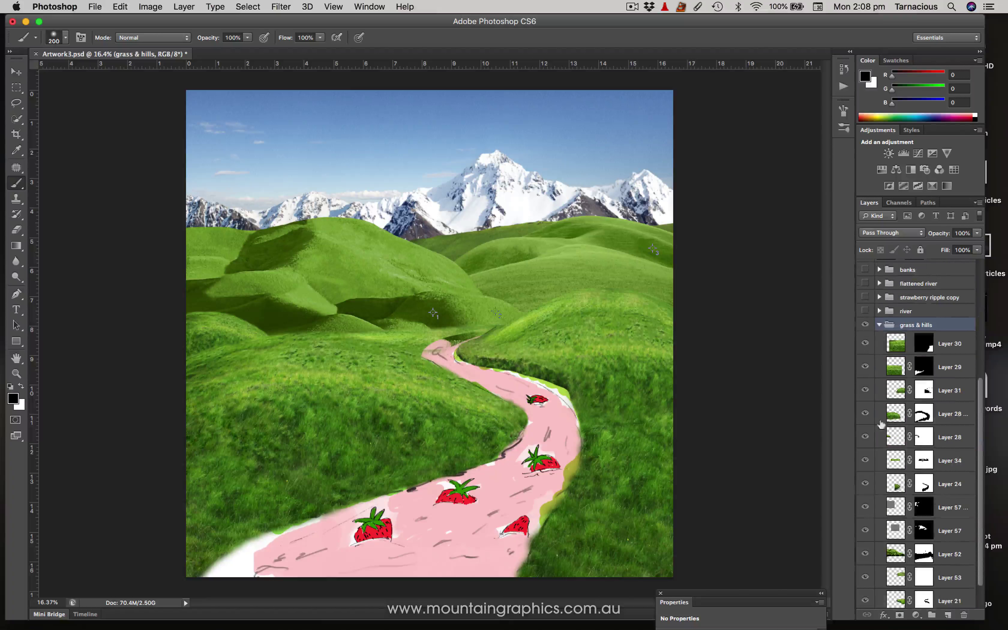
pyautogui.moveTo(865, 343); pyautogui.dragTo(872, 463)
pyautogui.click(865, 531)
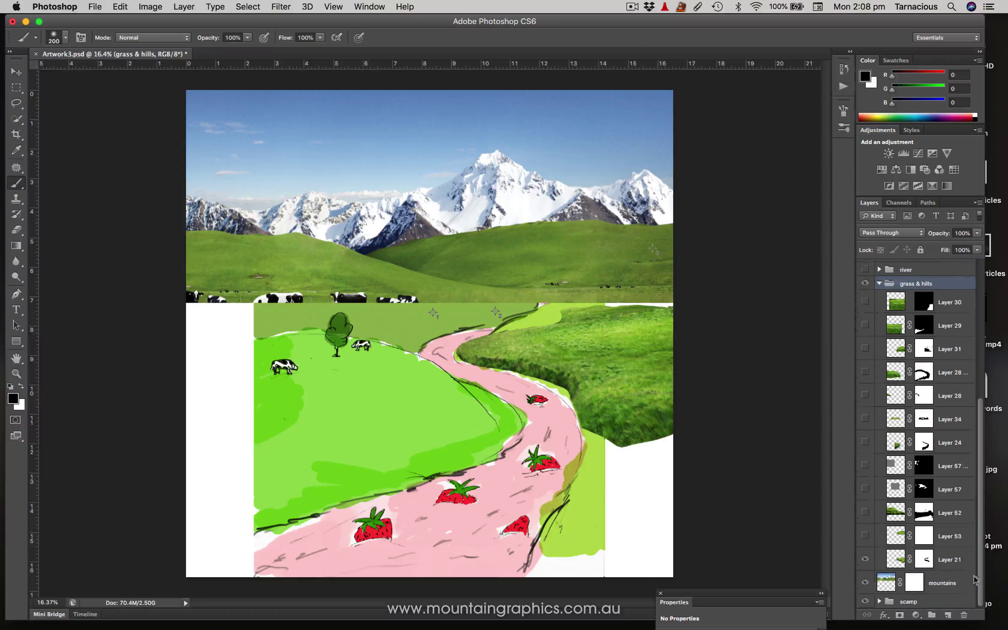
pyautogui.scroll(-2, 871, 542)
pyautogui.click(866, 558)
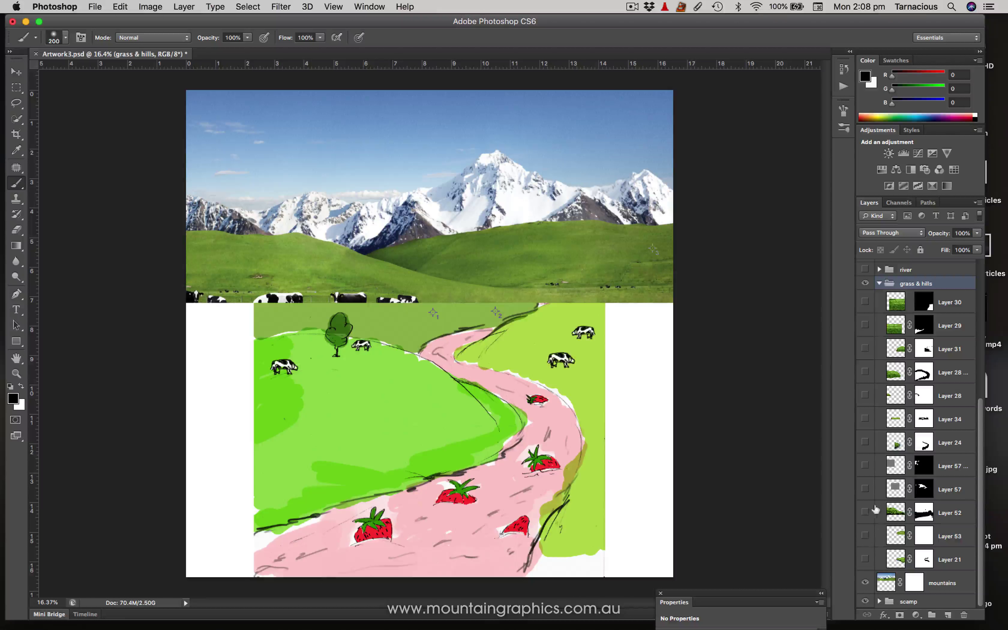
pyautogui.click(866, 559)
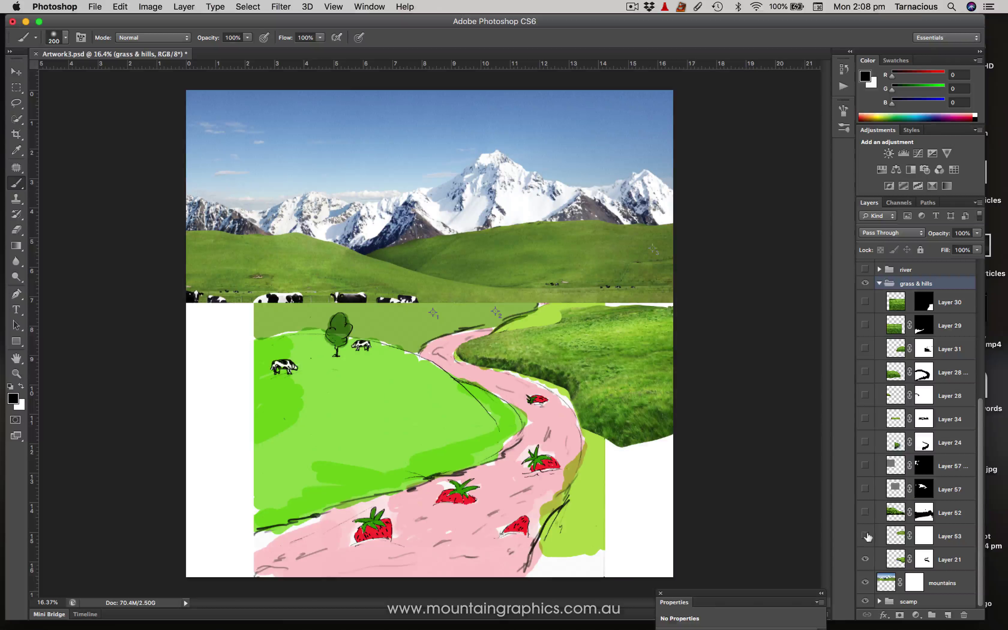
# Re-show Layers 53, 24, both 28s, 31, 29 and 30, then collapse the group
pyautogui.click(866, 534)
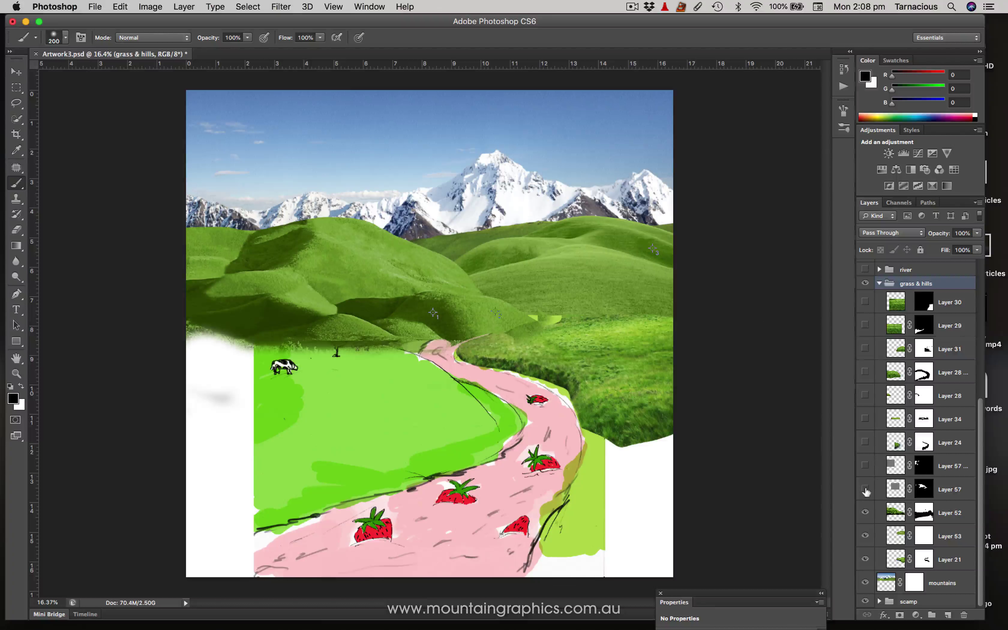
pyautogui.click(865, 442)
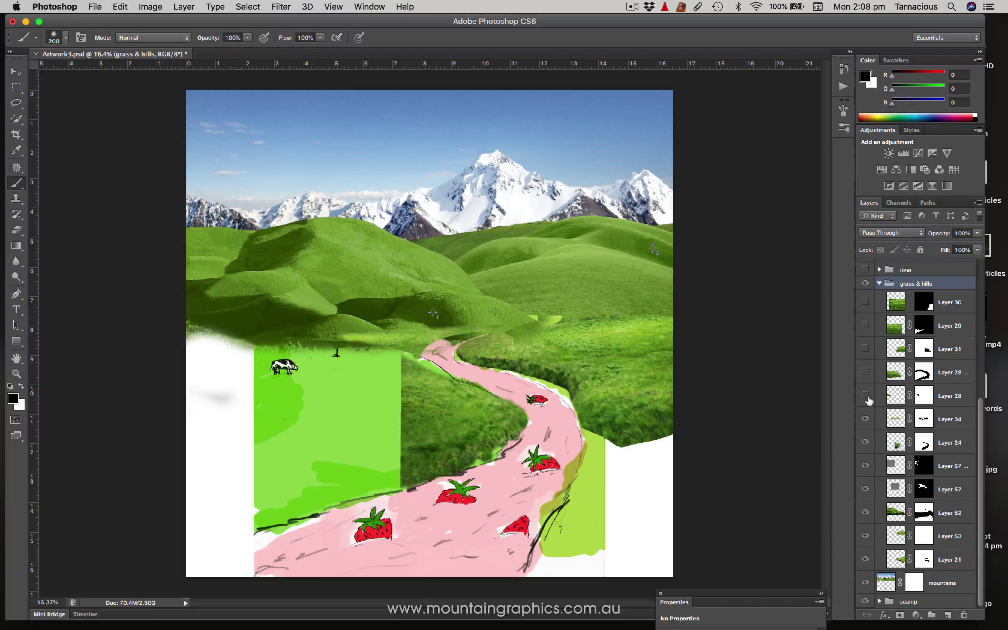
pyautogui.click(865, 394)
pyautogui.click(865, 372)
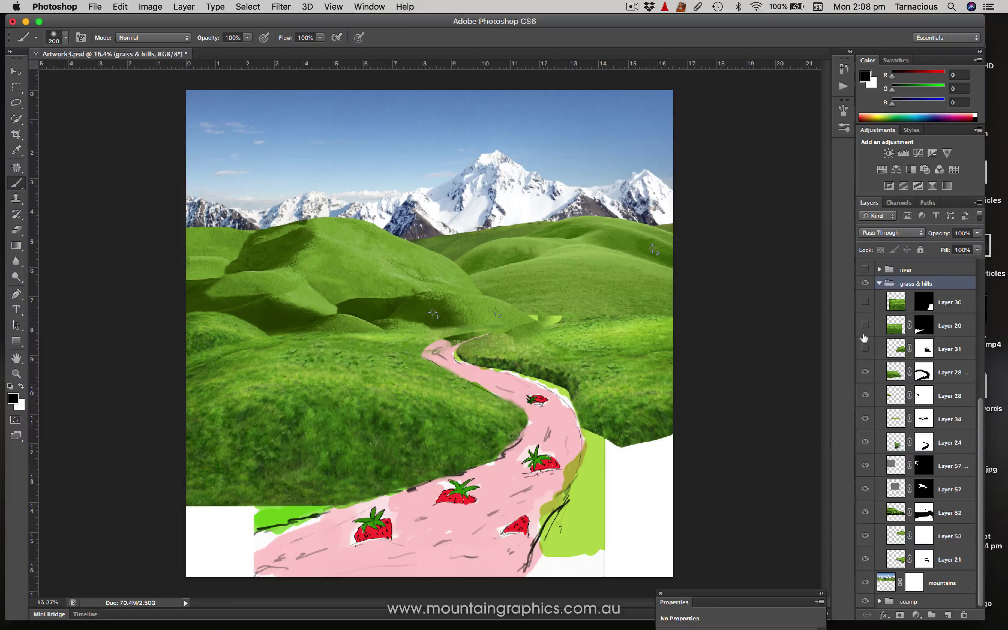
pyautogui.click(865, 349)
pyautogui.click(864, 325)
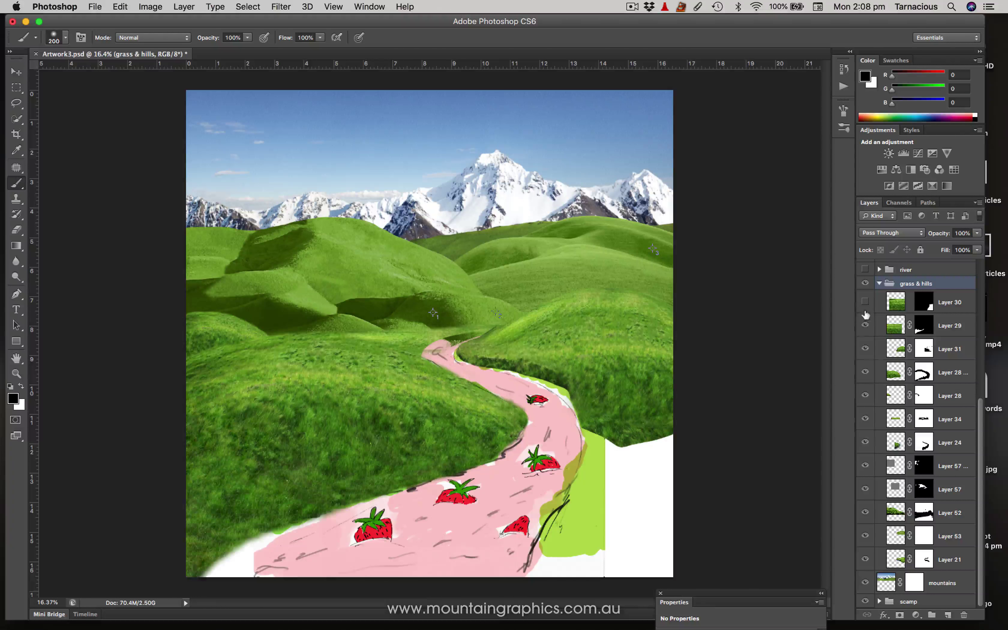
pyautogui.click(866, 303)
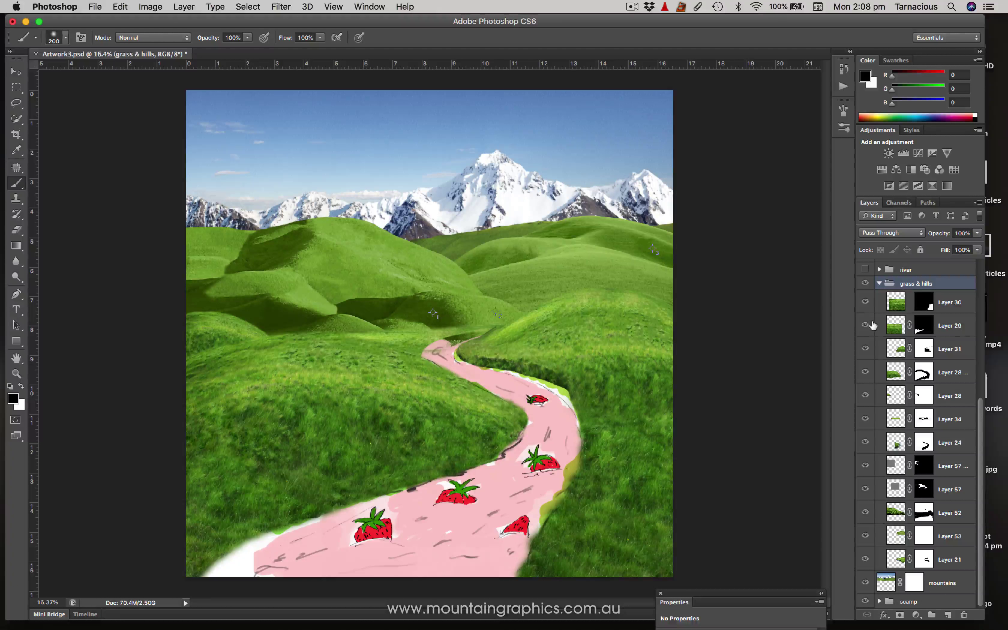
pyautogui.moveTo(978, 406); pyautogui.dragTo(979, 332)
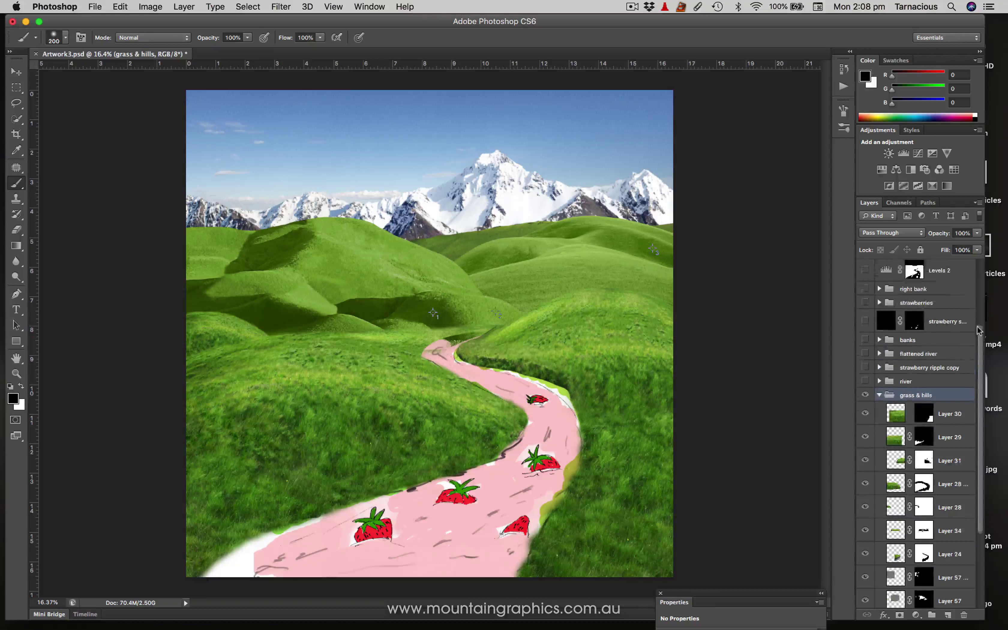
pyautogui.click(879, 396)
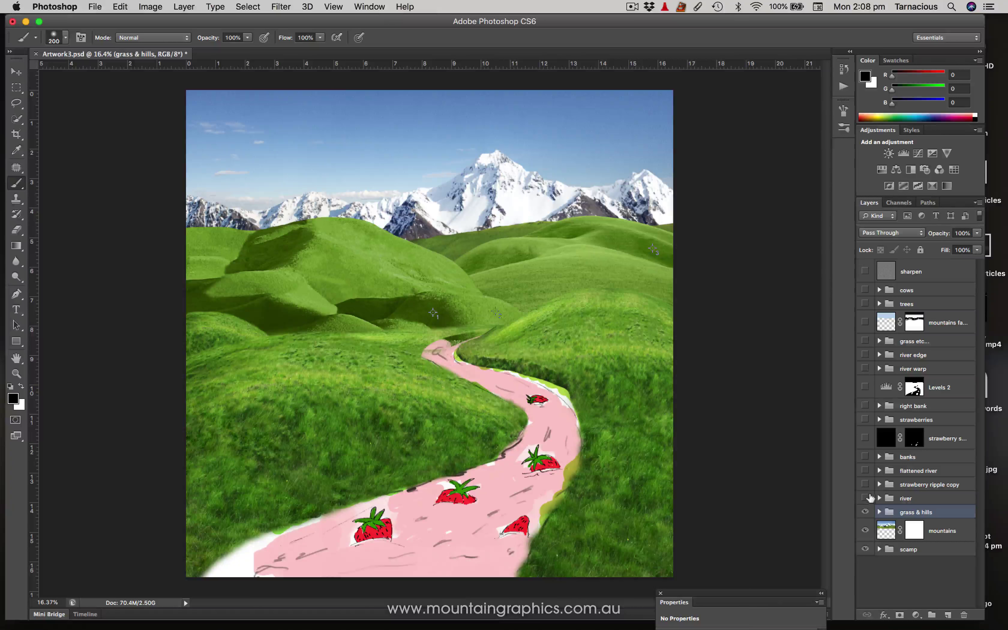
# Turn on and expand the river group, zooming in on the river
pyautogui.click(866, 499)
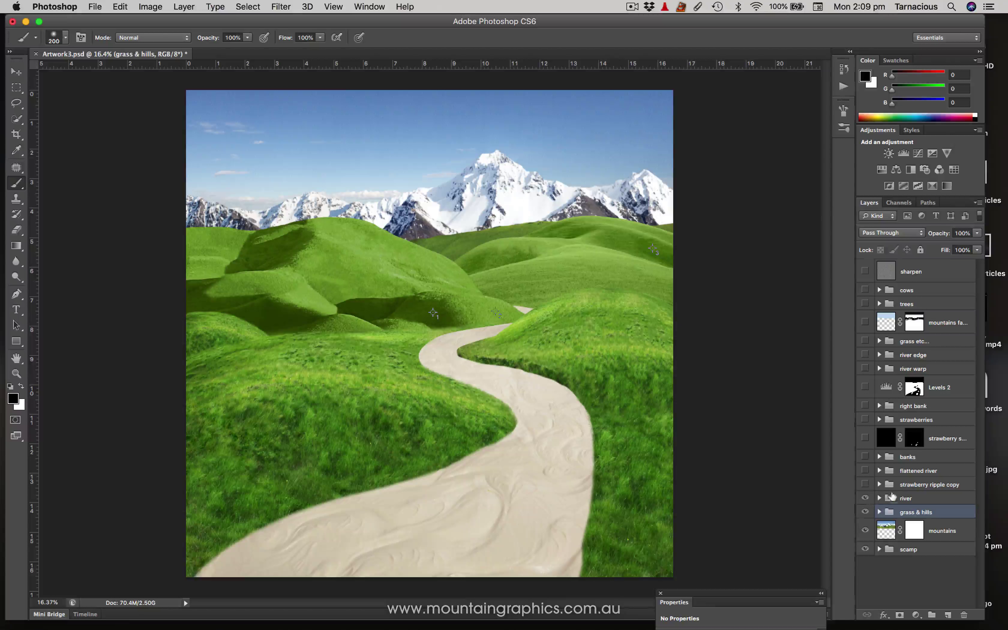
pyautogui.click(879, 499)
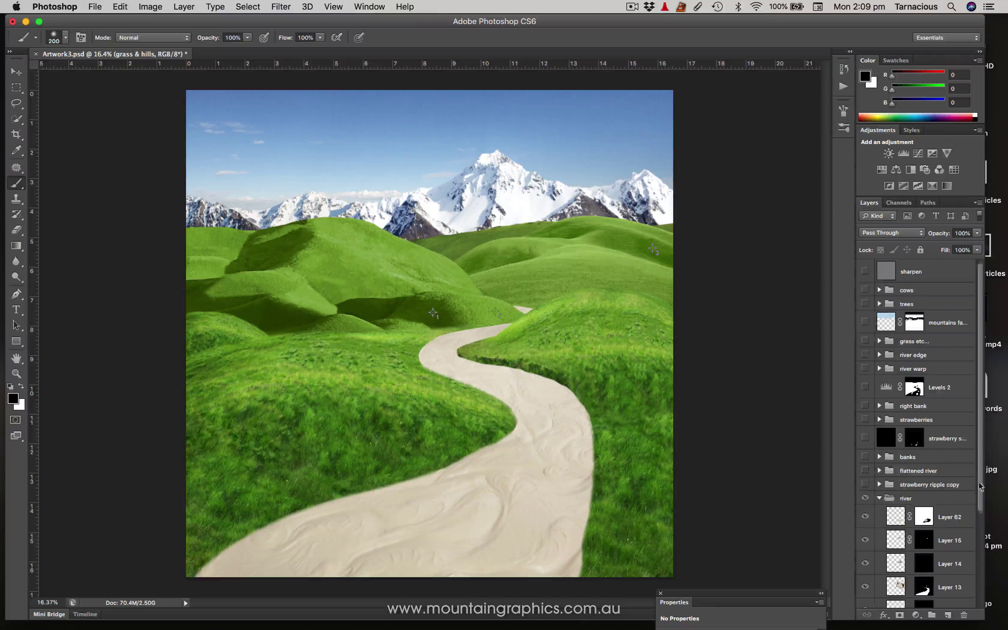
pyautogui.moveTo(980, 477); pyautogui.dragTo(979, 573)
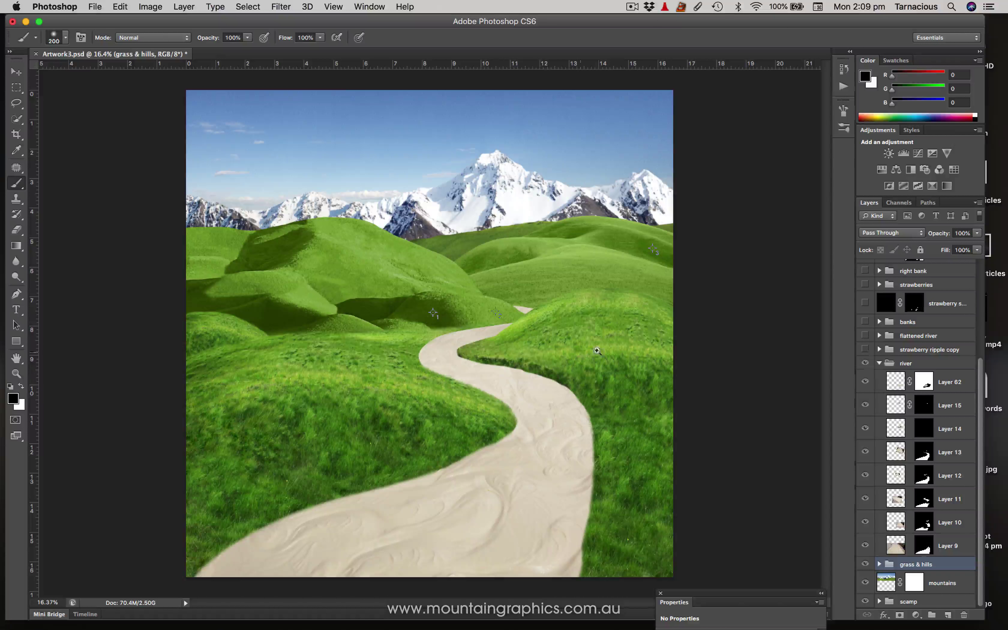
pyautogui.scroll(5, 441, 527)
pyautogui.moveTo(513, 413); pyautogui.dragTo(564, 356)
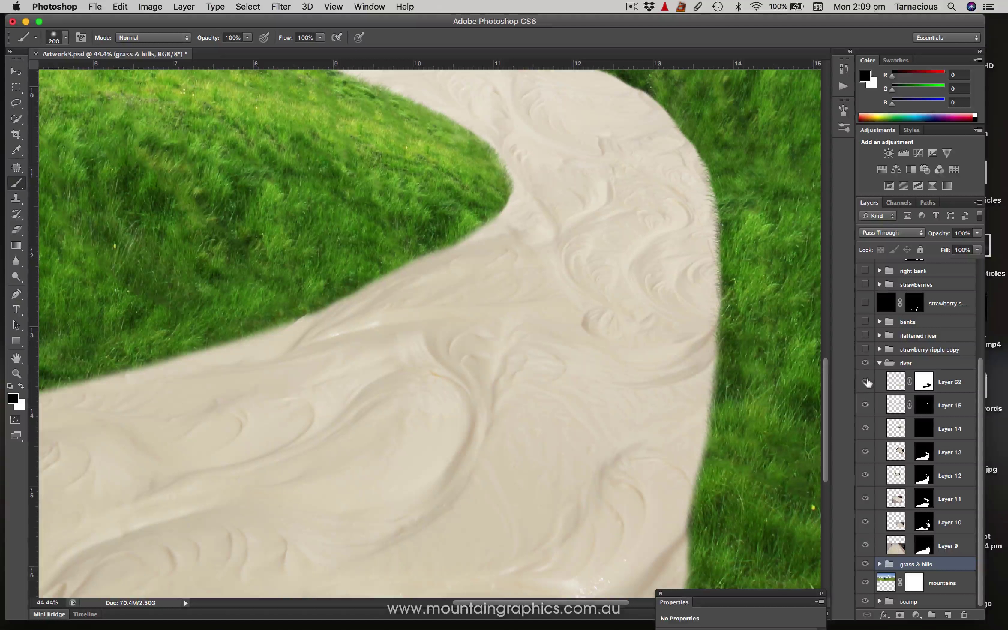
# Hide river Layers 62 through 10 and select Layer 9, fitting the image on screen
pyautogui.moveTo(866, 382); pyautogui.dragTo(868, 525)
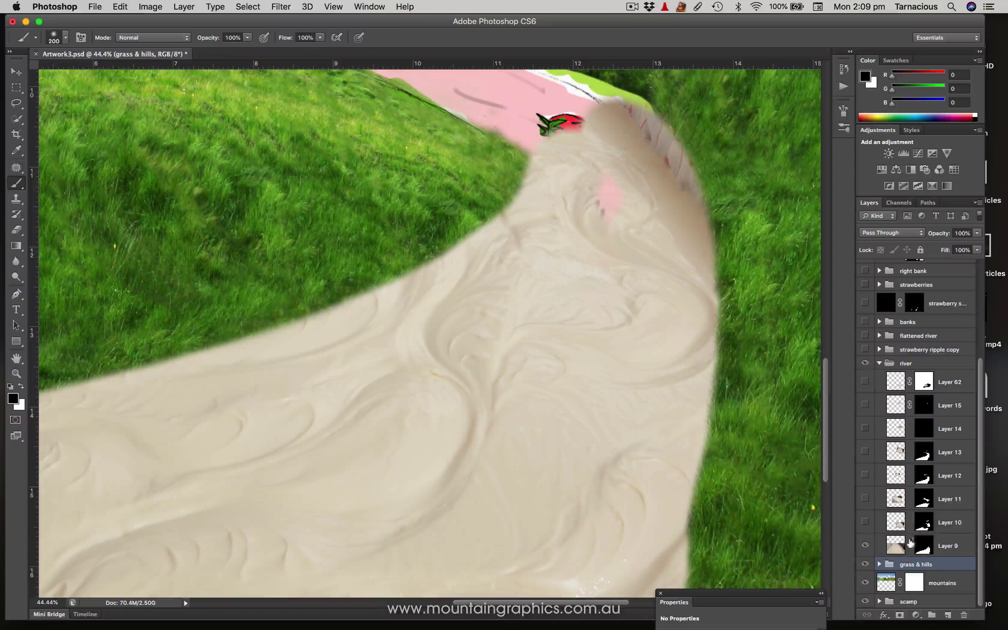
pyautogui.click(896, 548)
pyautogui.press('super+0')
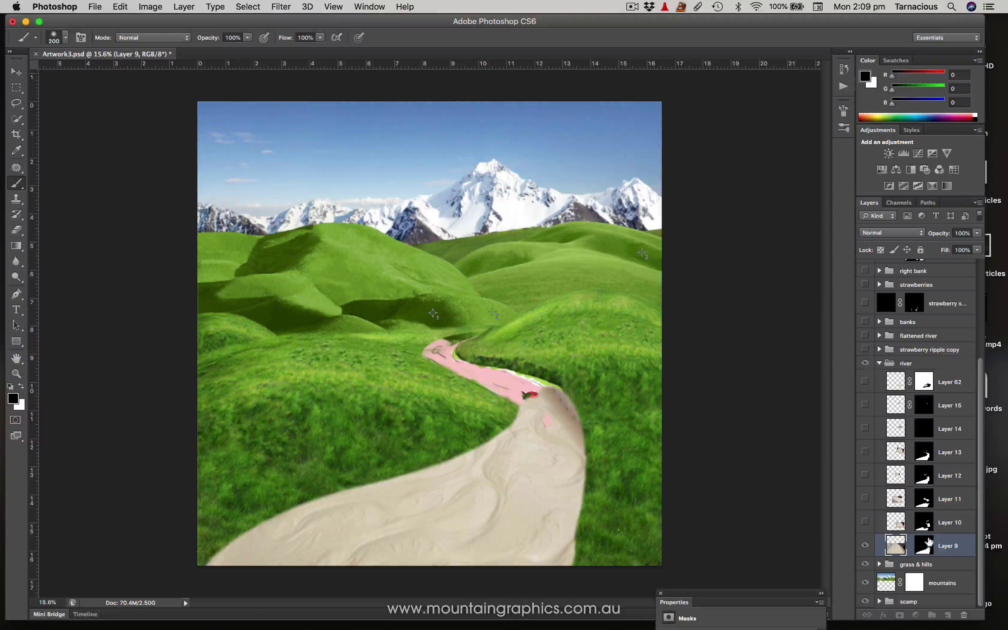
# Disable Layer 9's mask and zoom in to inspect the full creamy tray photo
pyautogui.keyDown('shift'); pyautogui.click(929, 542); pyautogui.keyUp('shift')
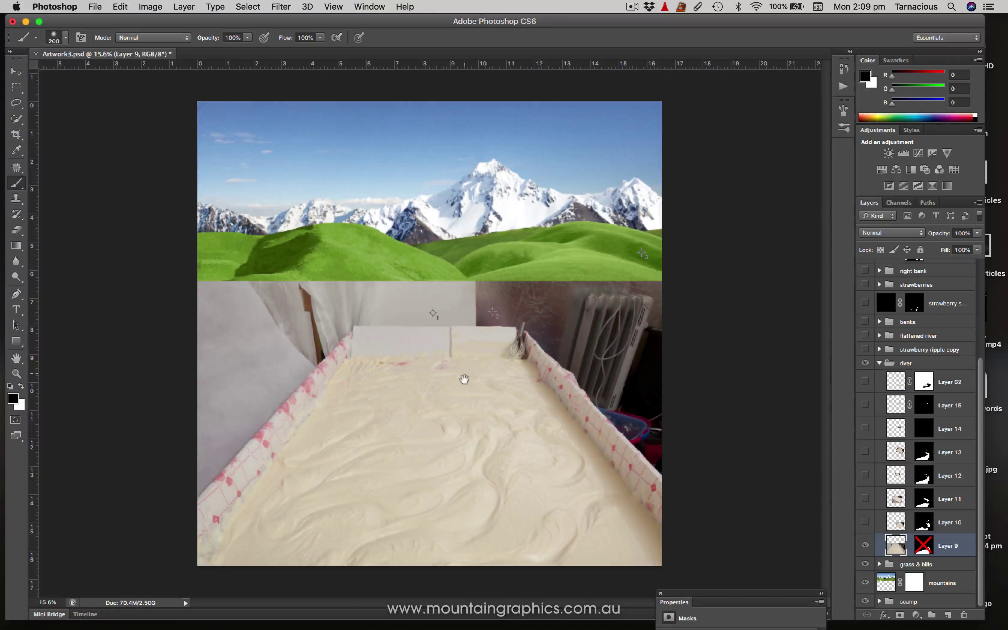
pyautogui.moveTo(571, 327); pyautogui.dragTo(336, 560)
pyautogui.moveTo(452, 450); pyautogui.dragTo(463, 354)
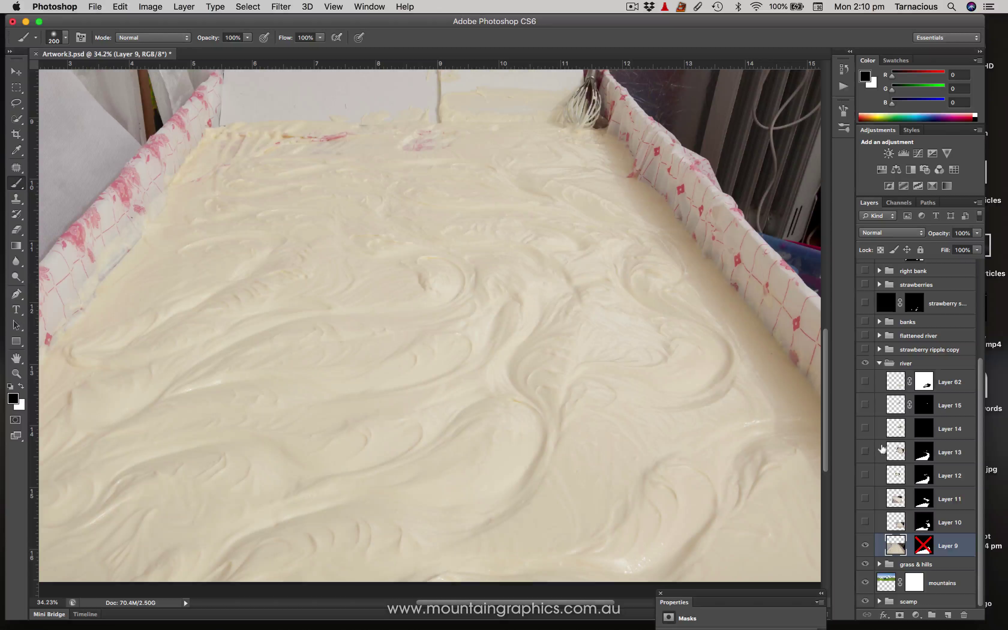
pyautogui.press('super+minus')
pyautogui.press('super+minus')
pyautogui.press('super+minus')
pyautogui.press('super+minus')
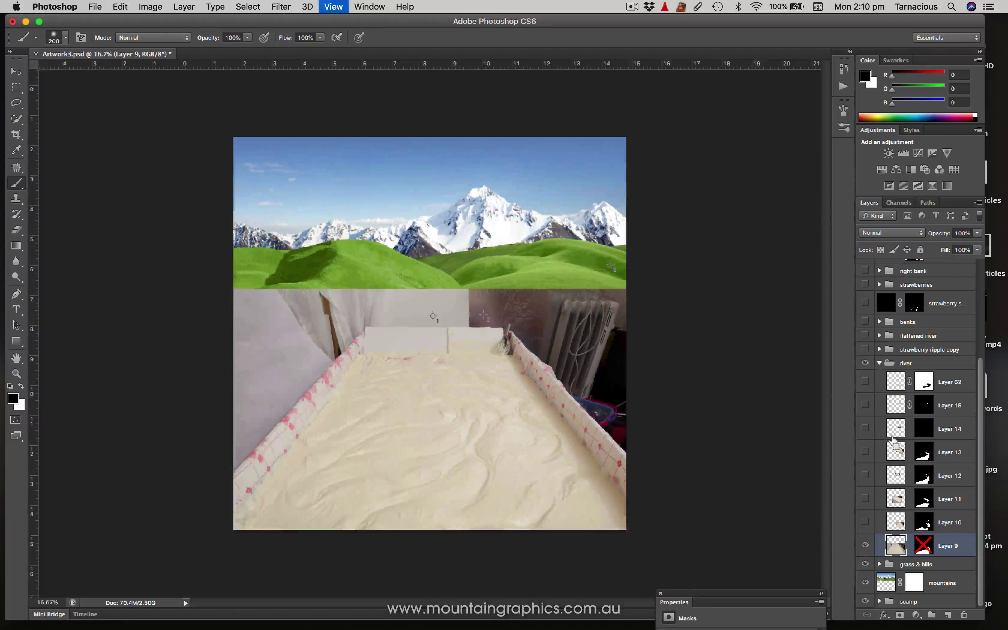
pyautogui.press('super+plus')
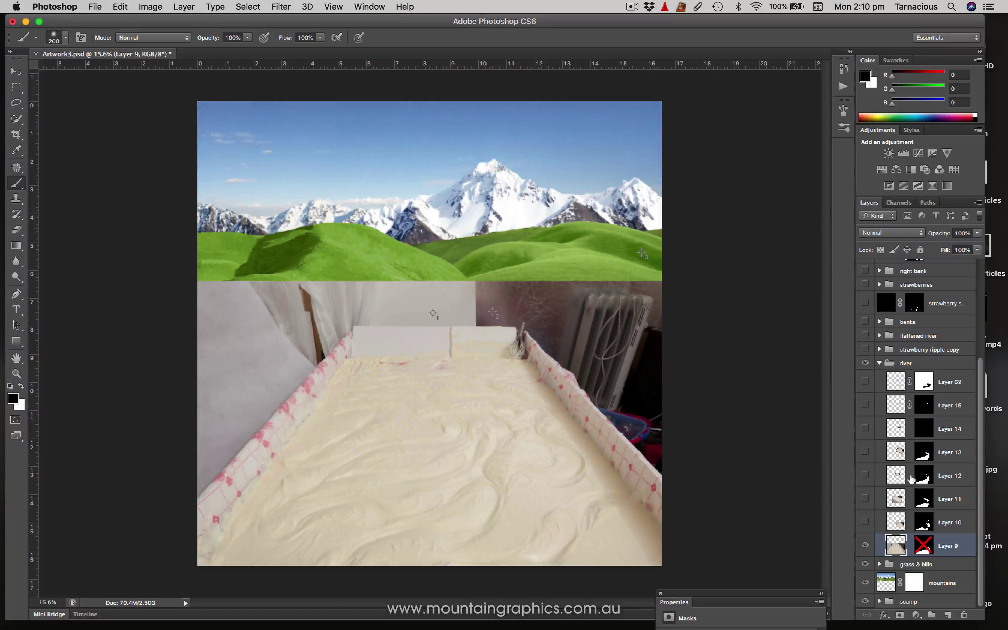
# Show Layer 10 and disable the masks on Layers 10 through 15 and 62
pyautogui.click(865, 521)
pyautogui.keyDown('shift'); pyautogui.click(924, 522); pyautogui.keyUp('shift')
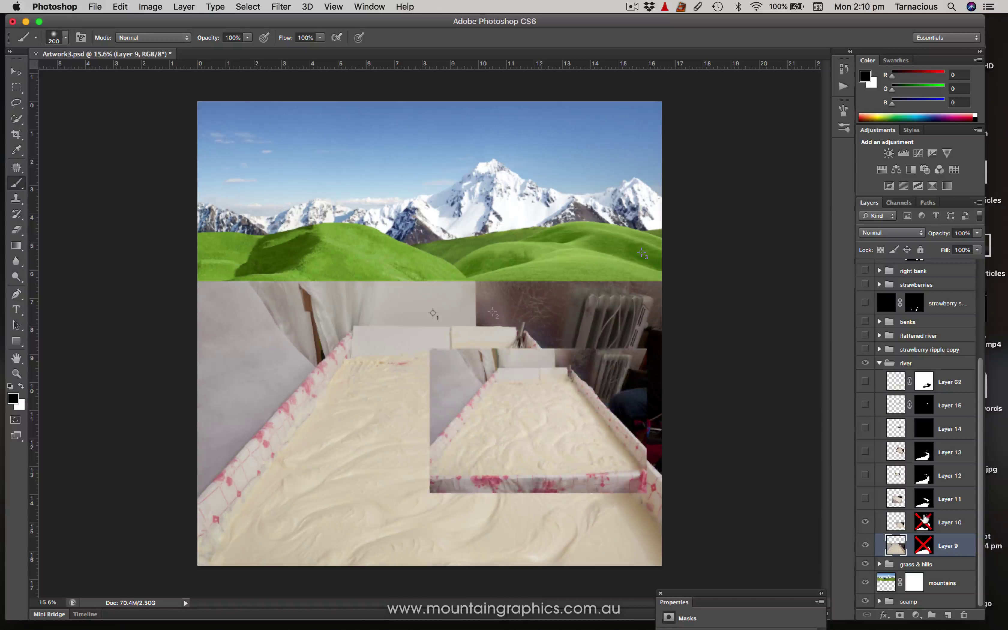
pyautogui.keyDown('shift'); pyautogui.click(923, 498); pyautogui.keyUp('shift')
pyautogui.keyDown('shift'); pyautogui.click(923, 476); pyautogui.keyUp('shift')
pyautogui.keyDown('shift'); pyautogui.click(923, 452); pyautogui.keyUp('shift')
pyautogui.keyDown('shift'); pyautogui.click(923, 420); pyautogui.keyUp('shift')
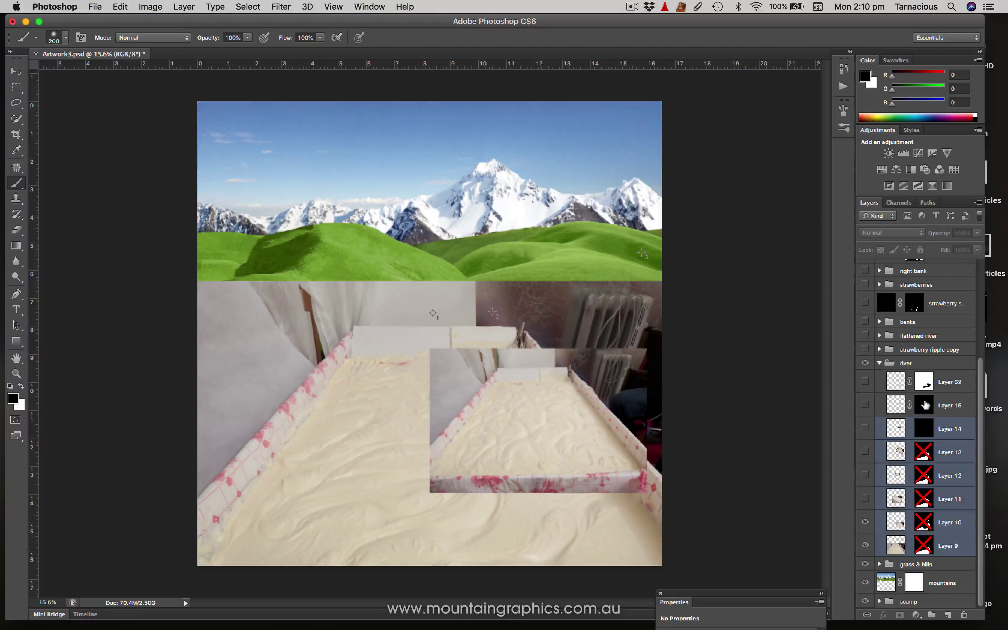
pyautogui.keyDown('shift'); pyautogui.click(923, 398); pyautogui.keyUp('shift')
pyautogui.keyDown('shift'); pyautogui.click(923, 381); pyautogui.keyUp('shift')
pyautogui.keyDown('shift'); pyautogui.click(923, 425); pyautogui.keyUp('shift')
# Make river Layers 11, 12, 13, 14, 15 and 62 visible
pyautogui.click(865, 498)
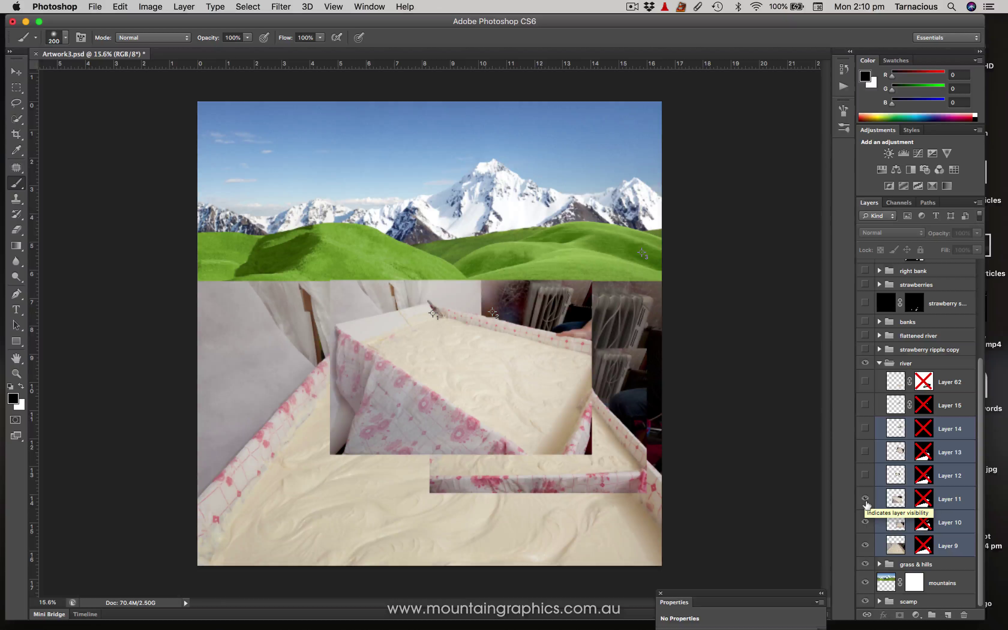
pyautogui.click(864, 475)
pyautogui.click(865, 452)
pyautogui.click(864, 427)
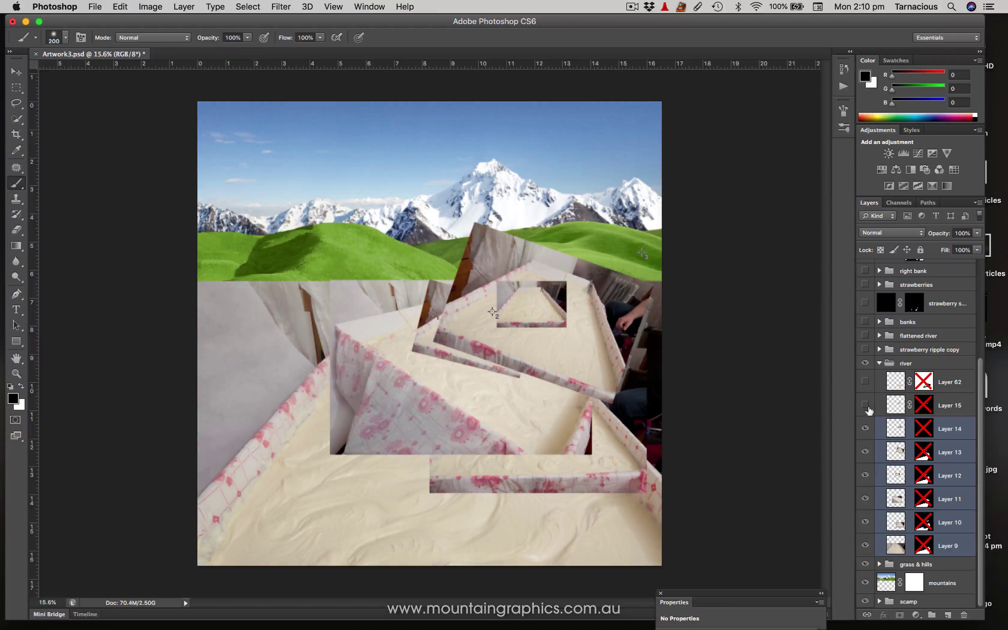
pyautogui.click(865, 404)
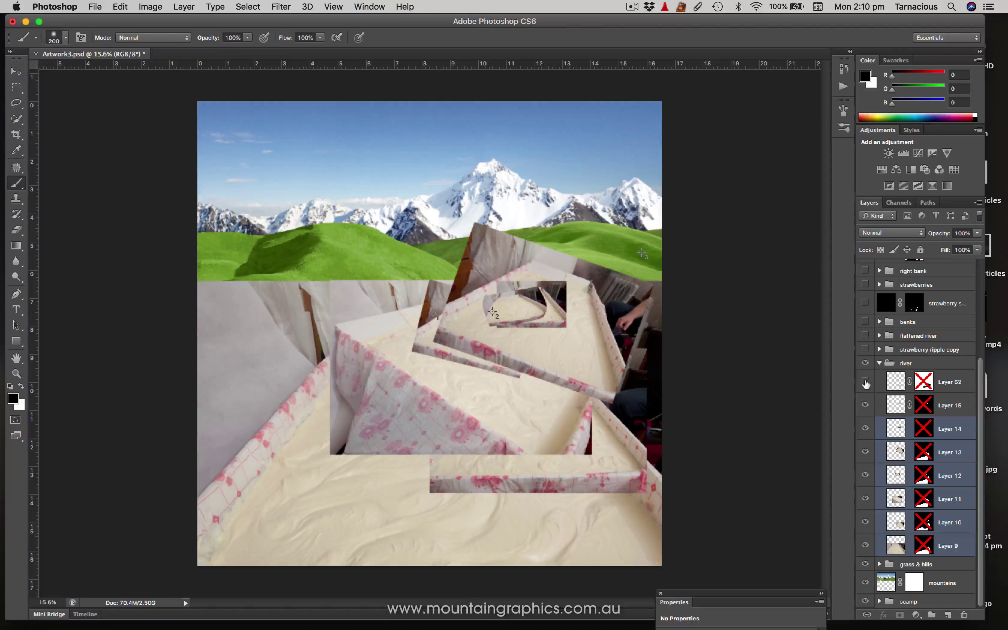
pyautogui.click(864, 380)
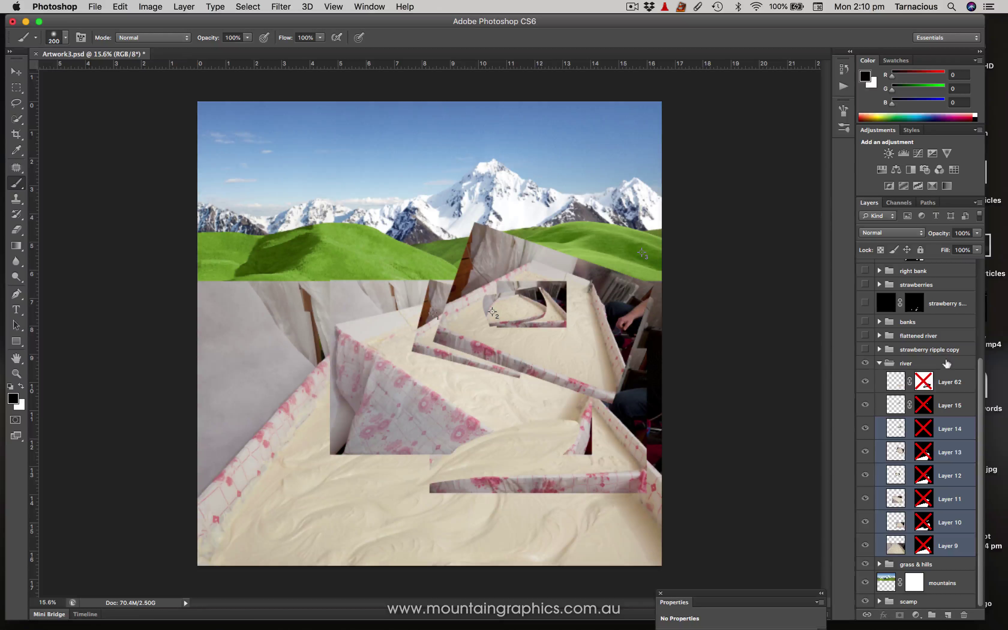
# Re-enable the masks on Layers 62, 15, 14, 13, 12, 11, 10 and 9
pyautogui.keyDown('shift'); pyautogui.click(924, 381); pyautogui.keyUp('shift')
pyautogui.keyDown('shift'); pyautogui.click(923, 405); pyautogui.keyUp('shift')
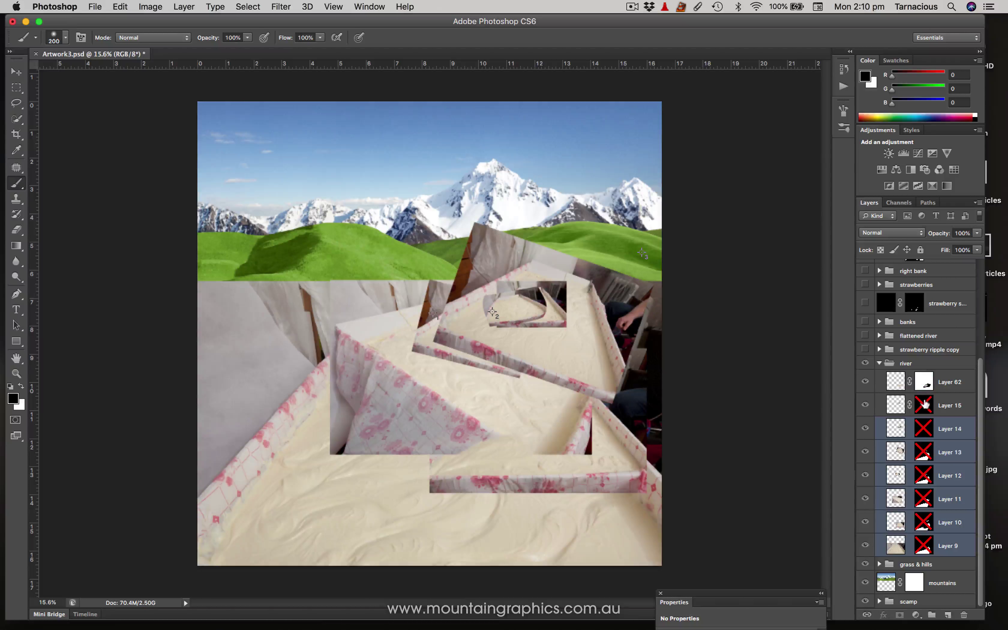
pyautogui.keyDown('shift'); pyautogui.click(924, 428); pyautogui.keyUp('shift')
pyautogui.keyDown('shift'); pyautogui.click(923, 452); pyautogui.keyUp('shift')
pyautogui.keyDown('shift'); pyautogui.click(923, 475); pyautogui.keyUp('shift')
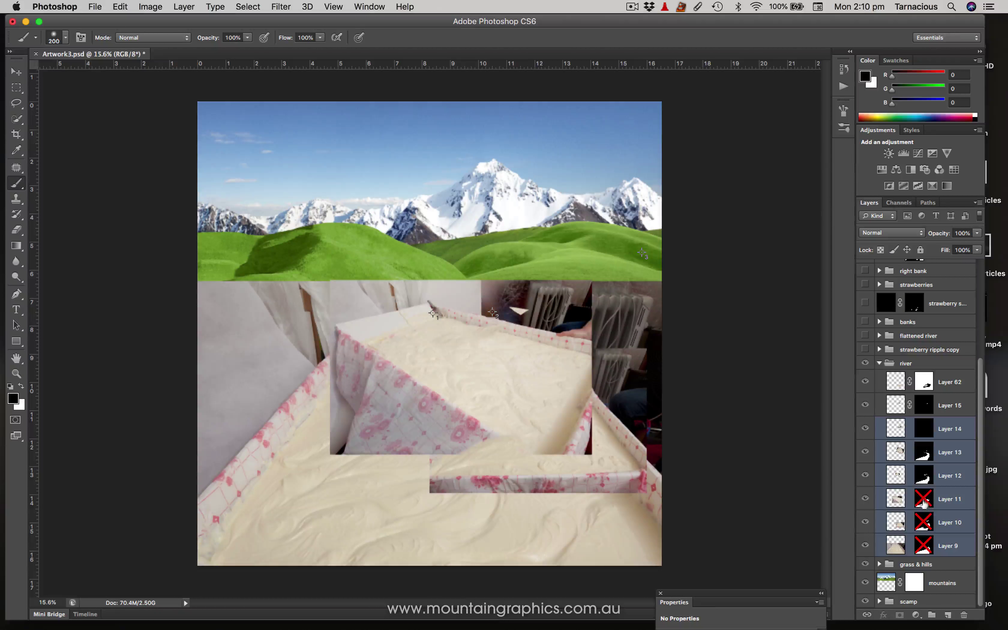
pyautogui.keyDown('shift'); pyautogui.click(924, 499); pyautogui.keyUp('shift')
pyautogui.keyDown('shift'); pyautogui.click(924, 522); pyautogui.keyUp('shift')
pyautogui.keyDown('shift'); pyautogui.click(923, 545); pyautogui.keyUp('shift')
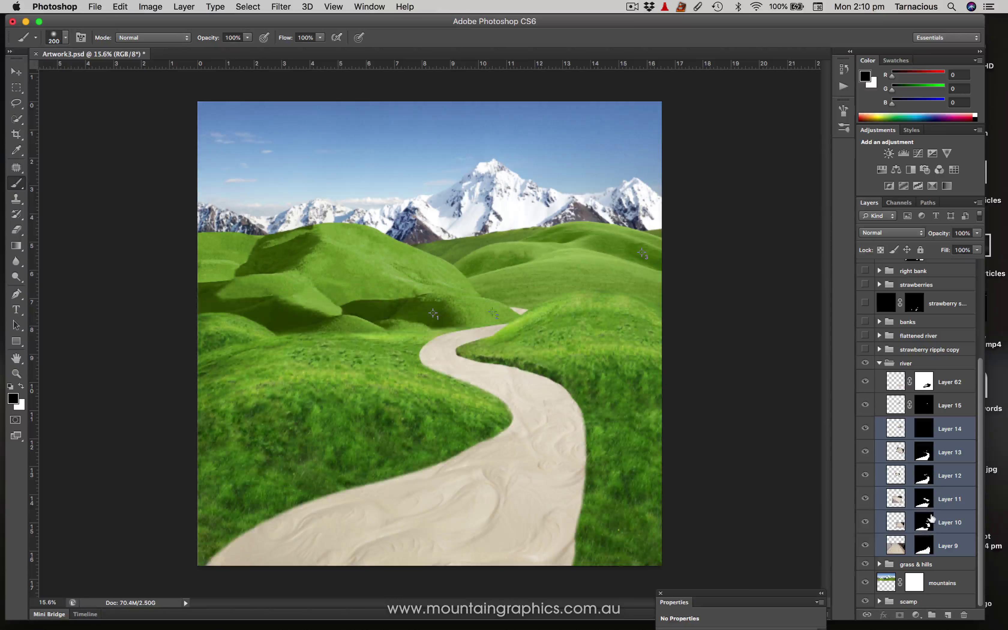
# Preview the masks of Layers 9 through 13 on the canvas, then return to normal view
pyautogui.click(924, 546)
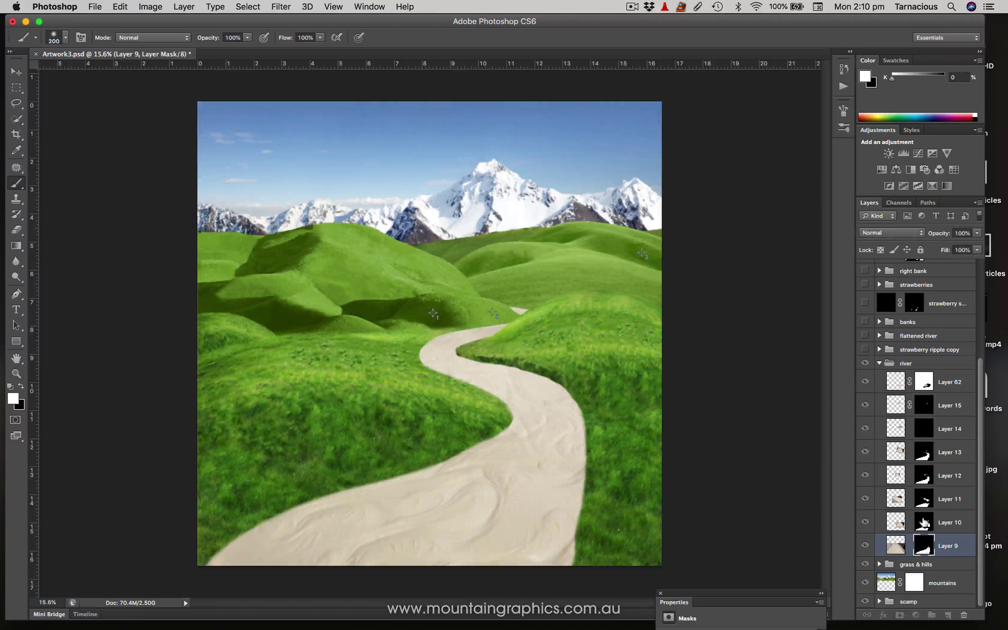
pyautogui.click(923, 522)
pyautogui.keyDown('alt'); pyautogui.click(923, 499); pyautogui.keyUp('alt')
pyautogui.keyDown('alt'); pyautogui.click(923, 499); pyautogui.keyUp('alt')
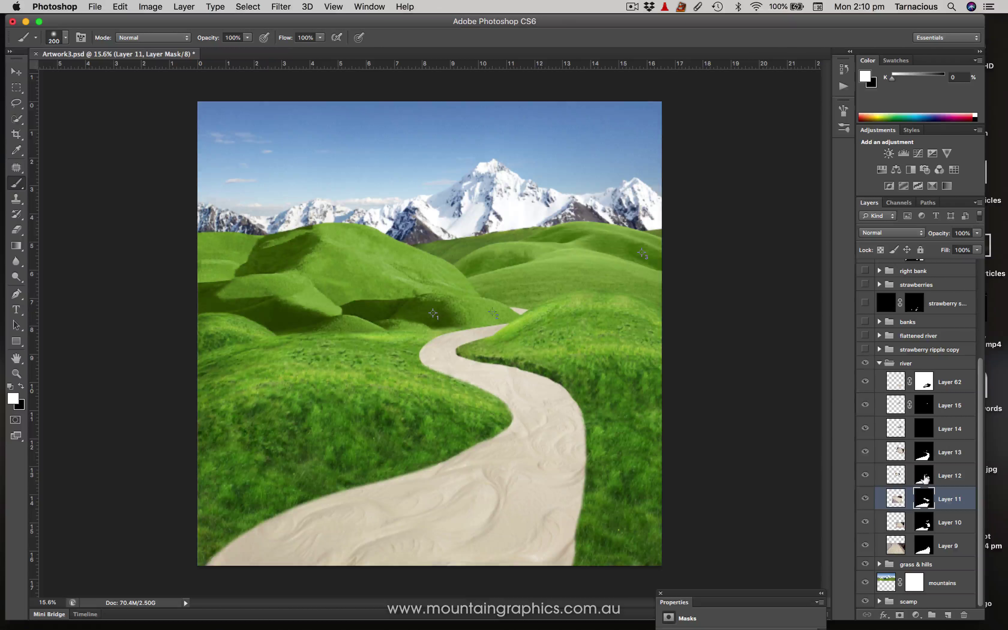
pyautogui.keyDown('alt'); pyautogui.click(923, 476); pyautogui.keyUp('alt')
pyautogui.keyDown('alt'); pyautogui.click(924, 475); pyautogui.keyUp('alt')
pyautogui.keyDown('alt'); pyautogui.click(923, 452); pyautogui.keyUp('alt')
pyautogui.keyDown('alt'); pyautogui.click(924, 453); pyautogui.keyUp('alt')
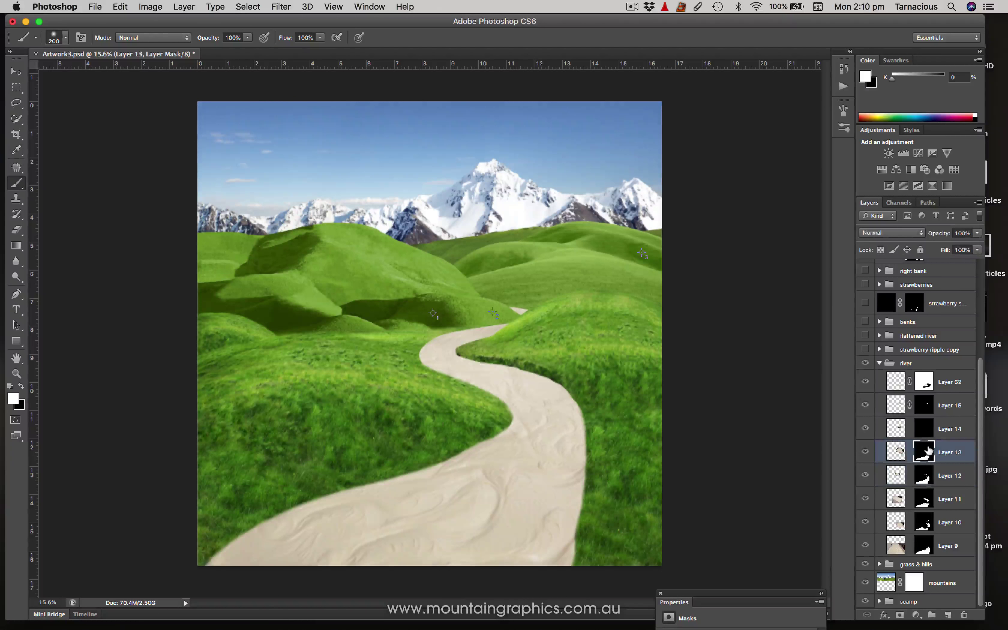
# Collapse the river group, show the strawberry ripple copy, and inspect the river up close
pyautogui.click(883, 363)
pyautogui.click(866, 484)
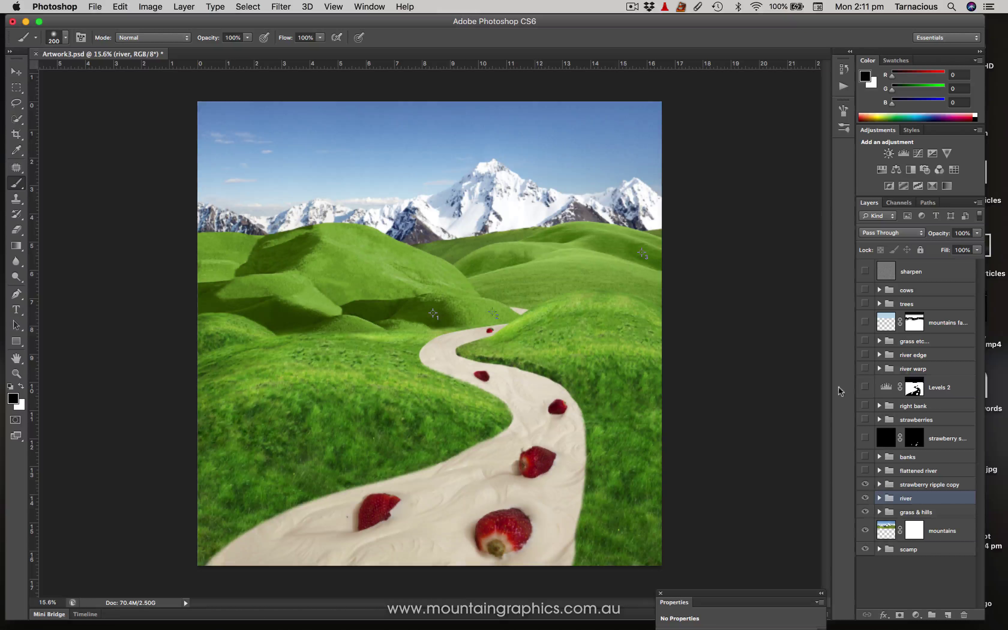
pyautogui.scroll(3, 595, 361)
pyautogui.moveTo(557, 415); pyautogui.dragTo(574, 389)
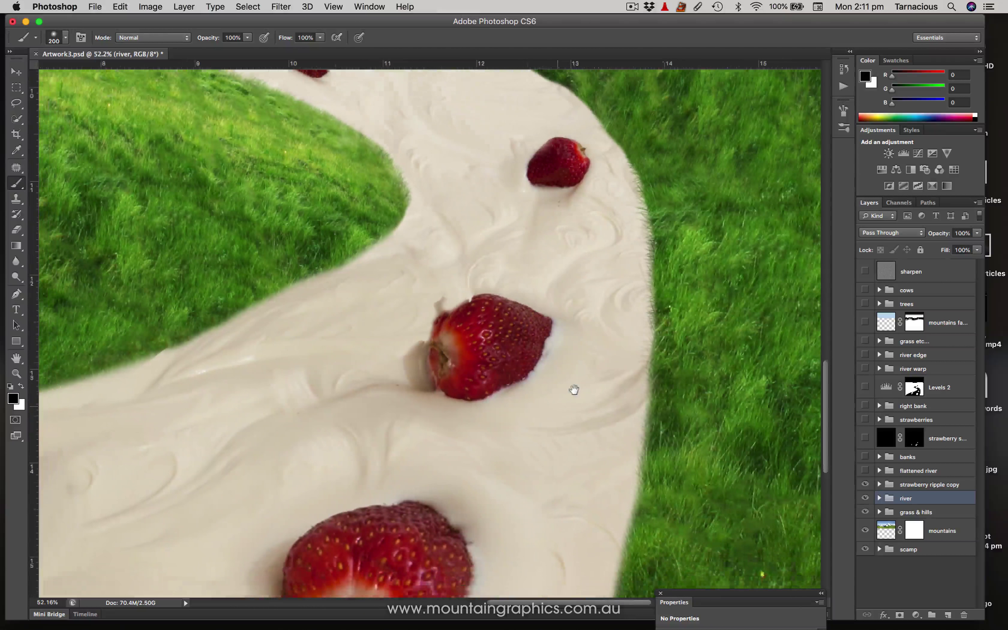
pyautogui.scroll(-5, 574, 389)
pyautogui.hscroll(-3, 574, 390)
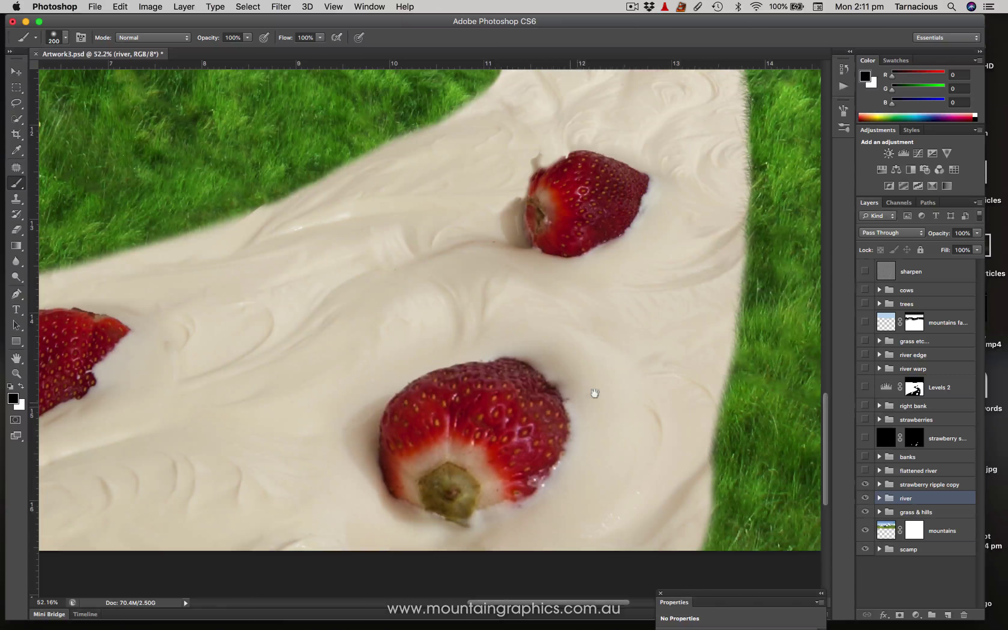
pyautogui.scroll(-2, 595, 393)
pyautogui.hscroll(-3, 594, 393)
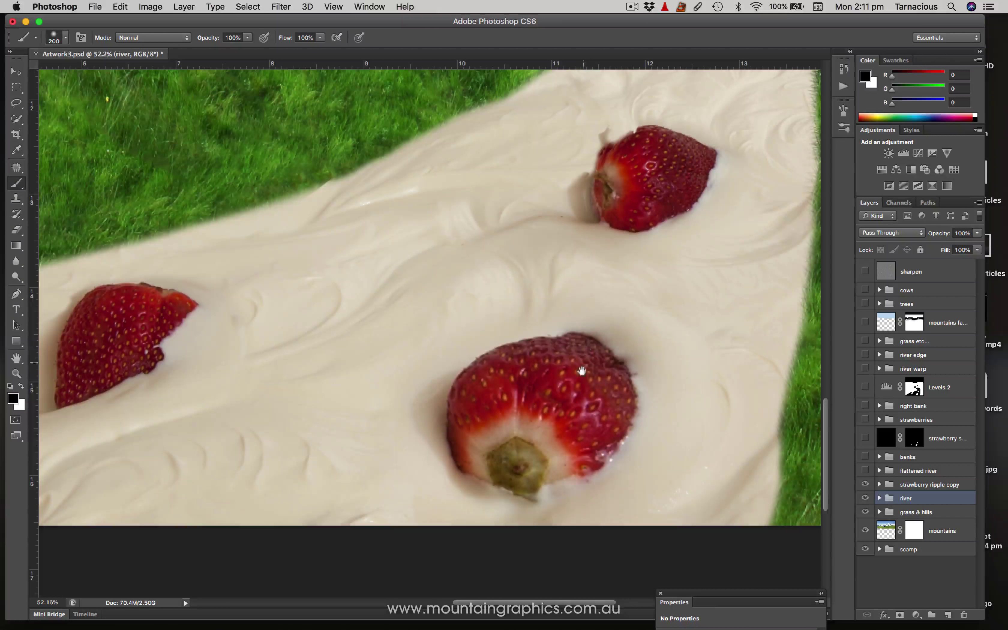
pyautogui.scroll(-1, 570, 400)
pyautogui.hscroll(-1, 571, 401)
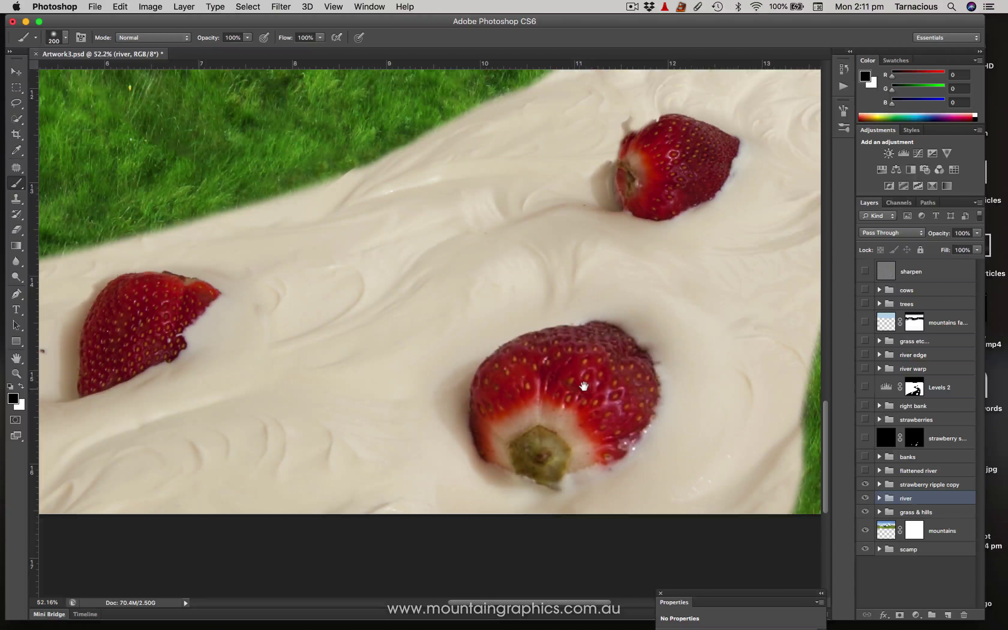
pyautogui.scroll(-1, 584, 387)
pyautogui.hscroll(-1, 583, 387)
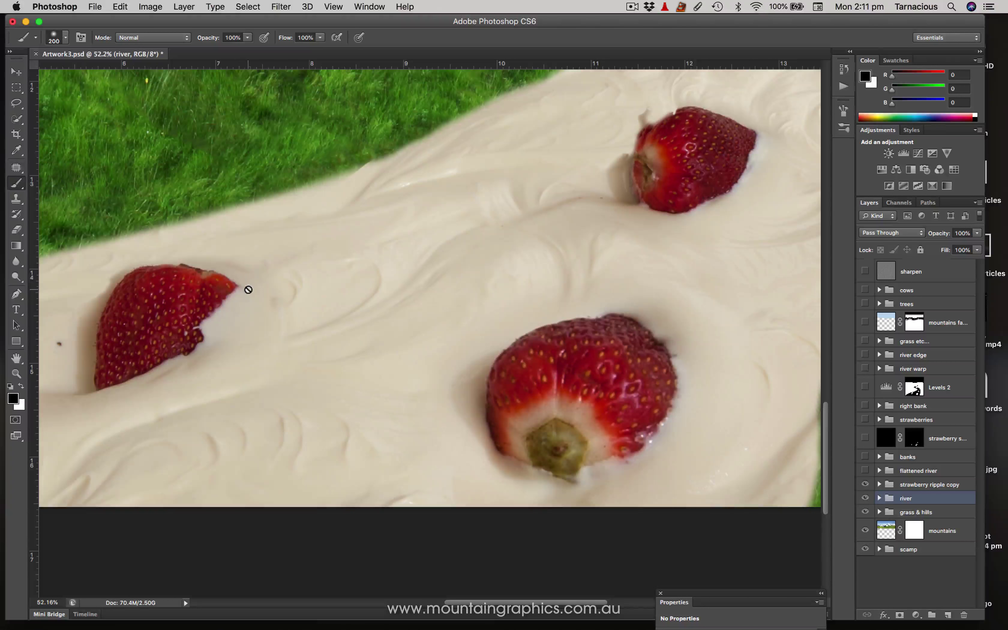
pyautogui.hscroll(-1, 383, 290)
pyautogui.scroll(3, 531, 258)
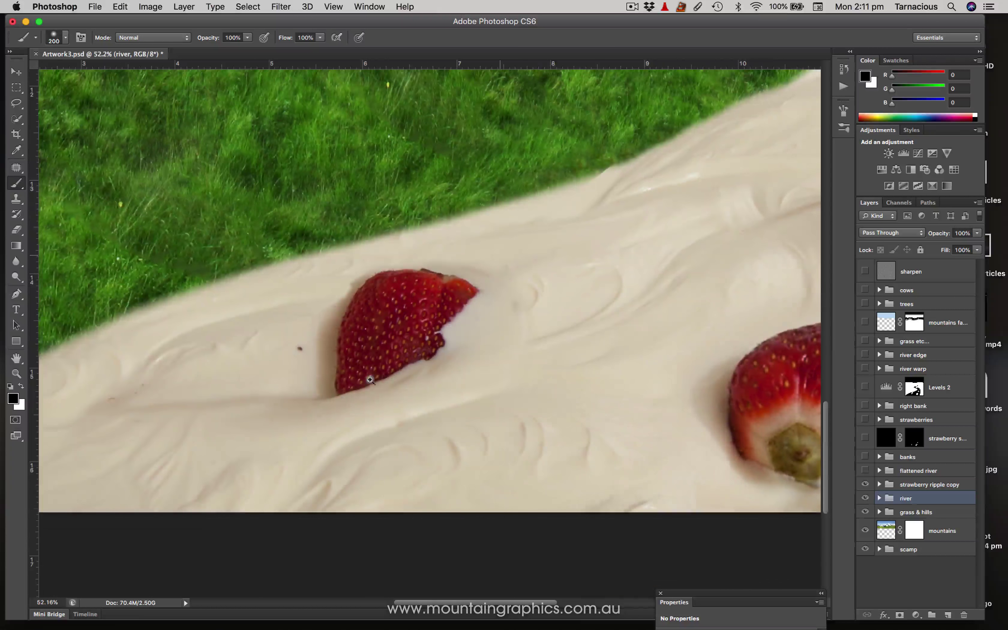
pyautogui.scroll(2, 592, 230)
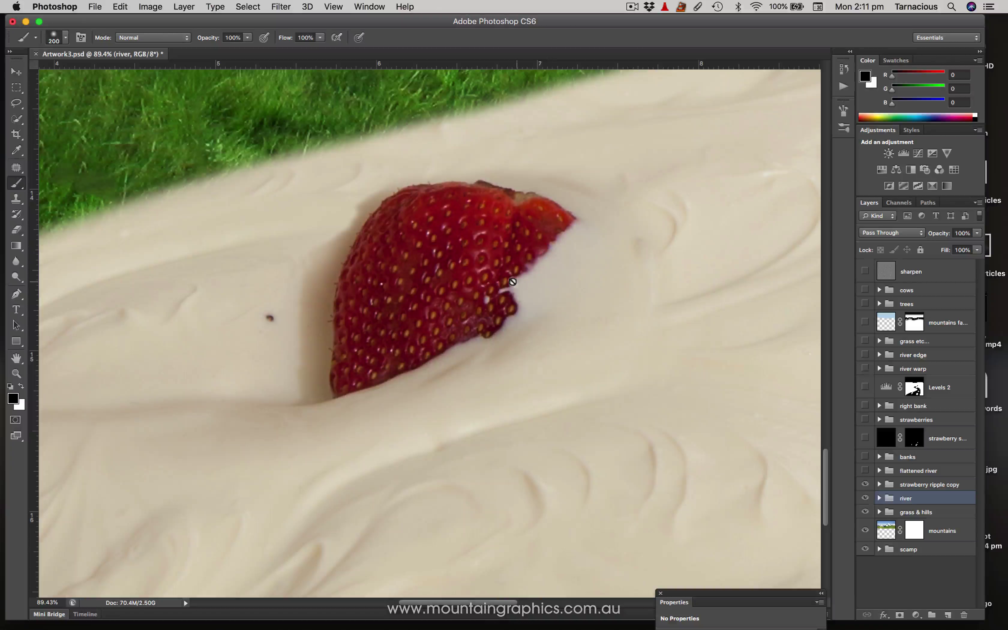
pyautogui.hscroll(10, 457, 337)
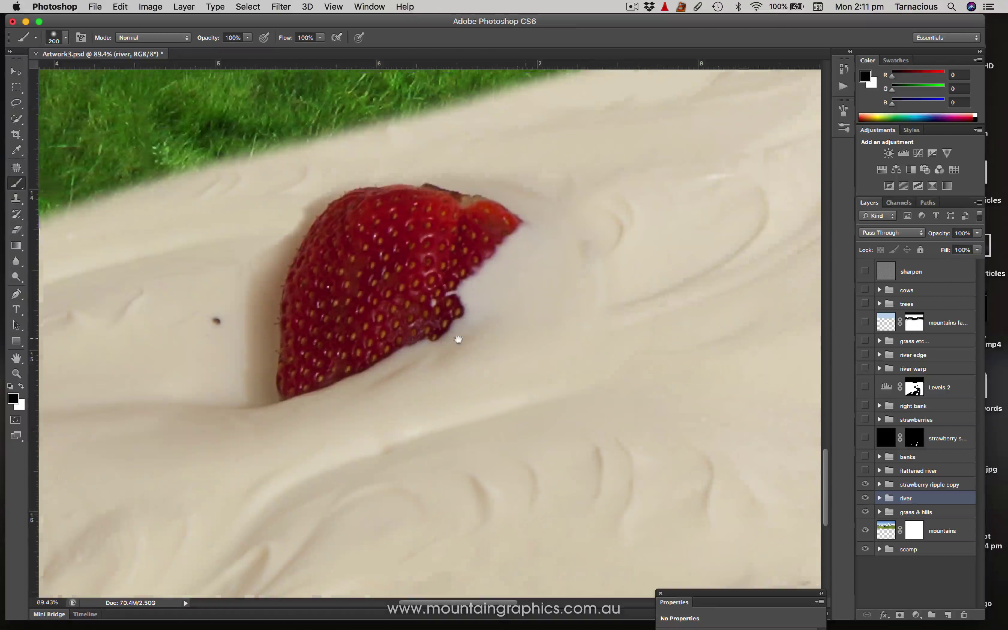
pyautogui.hscroll(5, 467, 339)
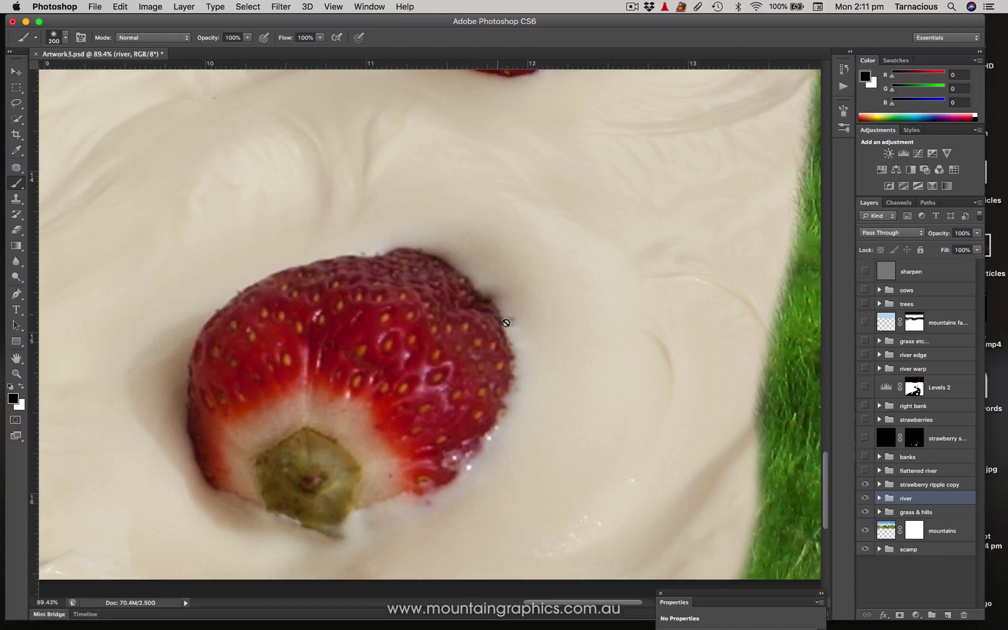
pyautogui.scroll(10, 590, 326)
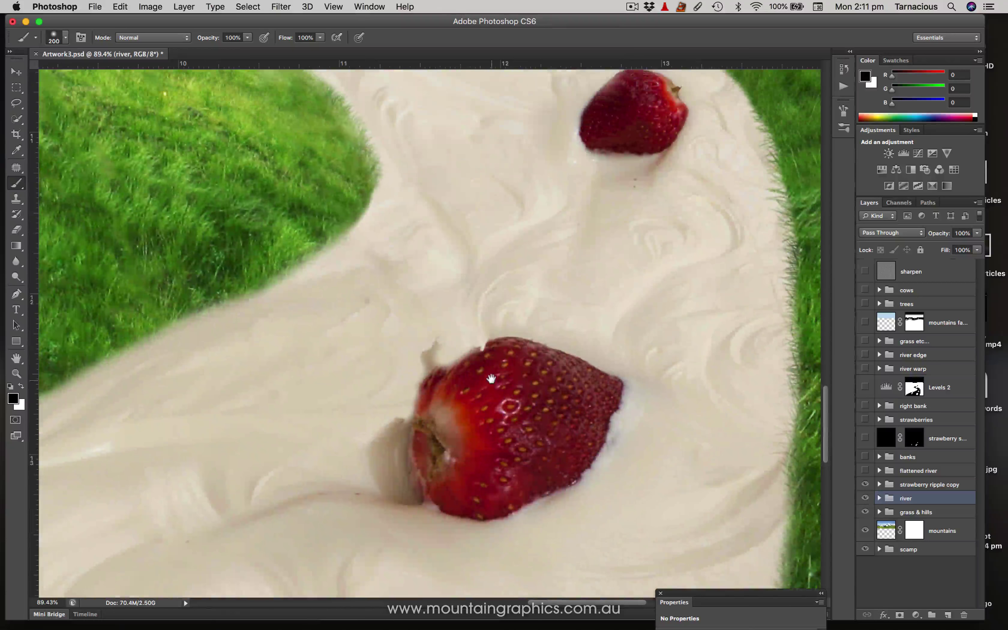
pyautogui.scroll(7, 522, 466)
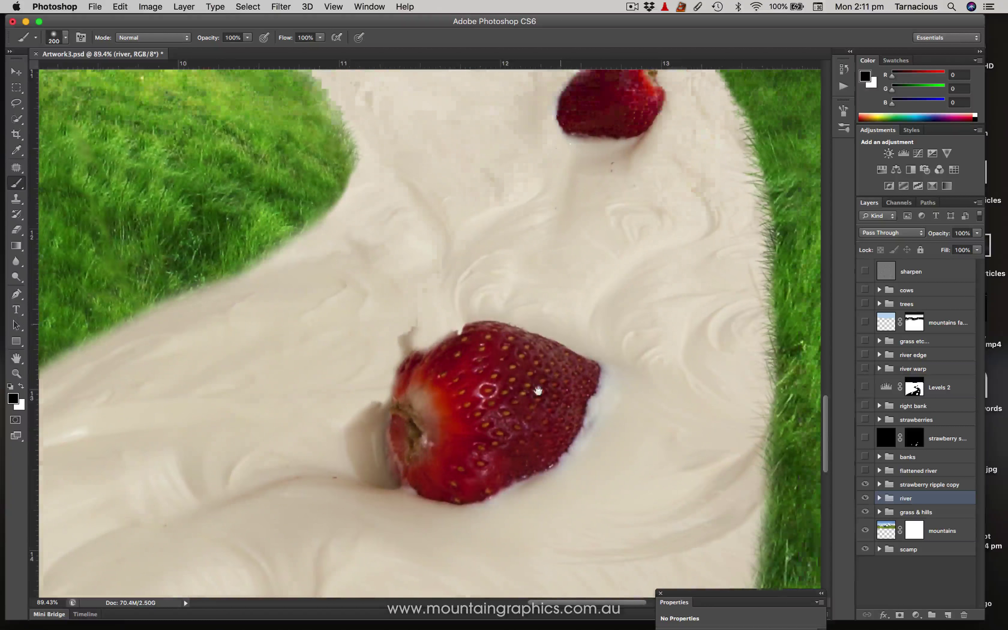
pyautogui.press('super+0')
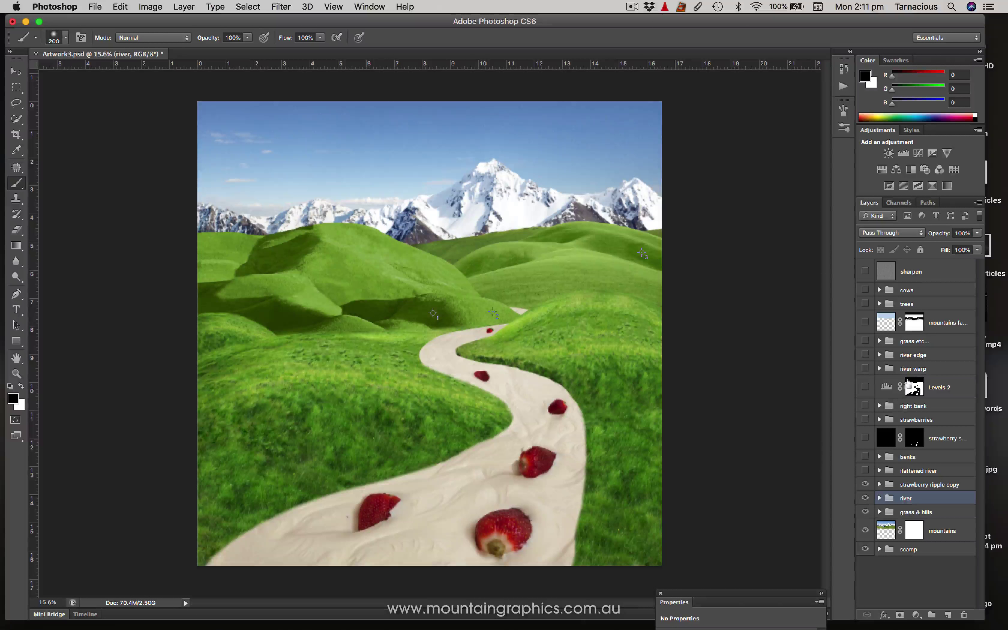
pyautogui.scroll(8, 348, 547)
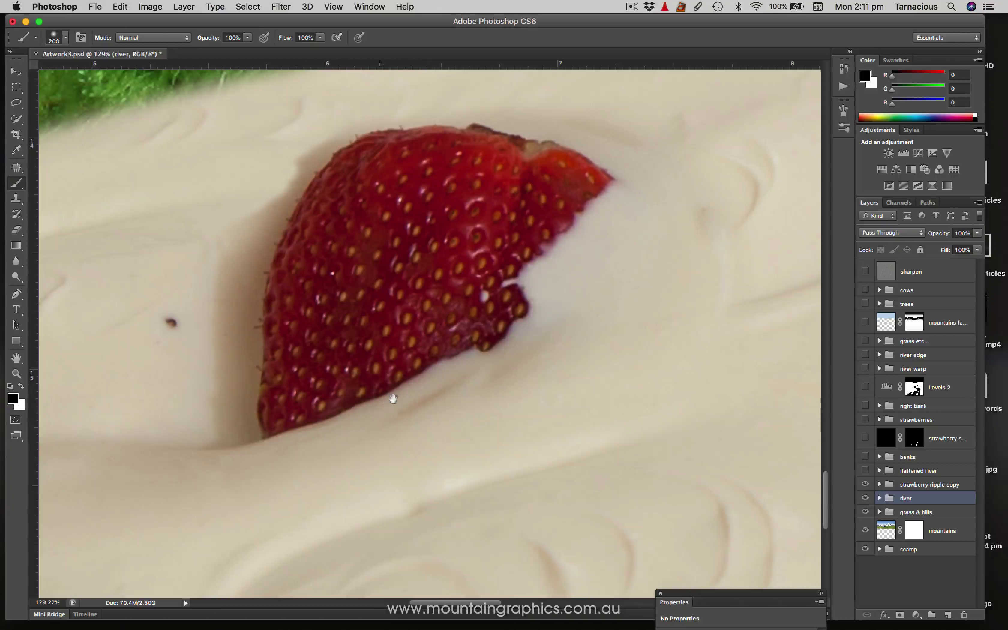
pyautogui.press('super+minus')
pyautogui.press('super+minus')
pyautogui.press('super+minus')
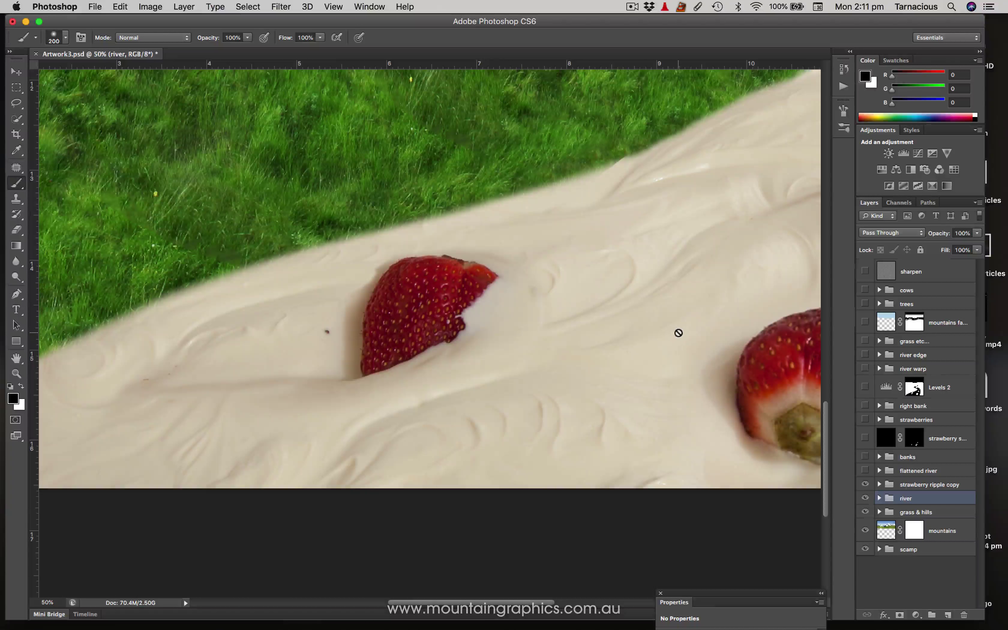
# Show the flattened river group and browse its layers, then hide it to see the cream river
pyautogui.click(866, 470)
pyautogui.press('super+0')
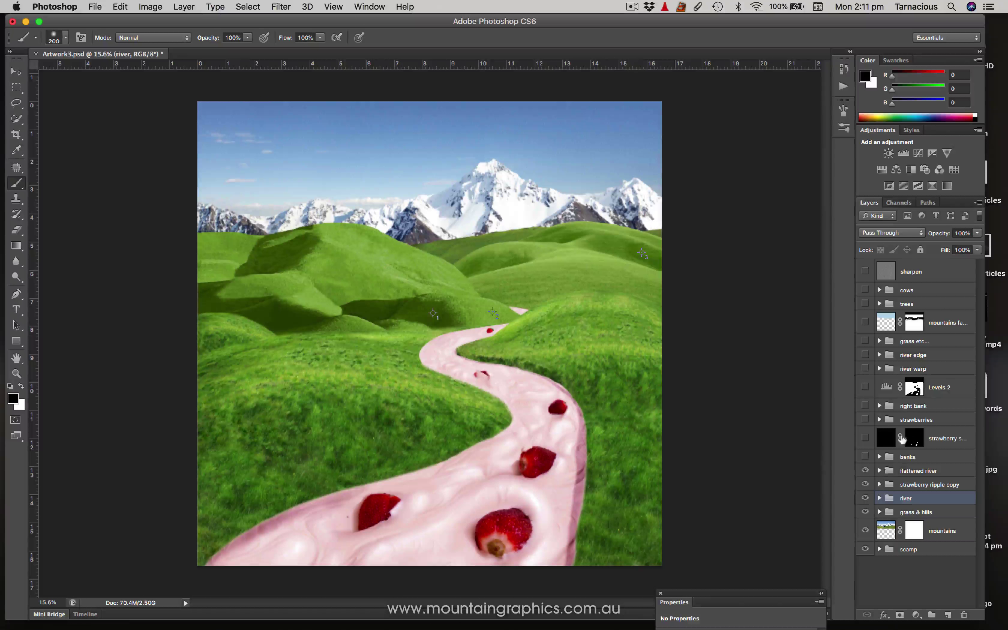
pyautogui.click(879, 470)
pyautogui.scroll(-5, 980, 475)
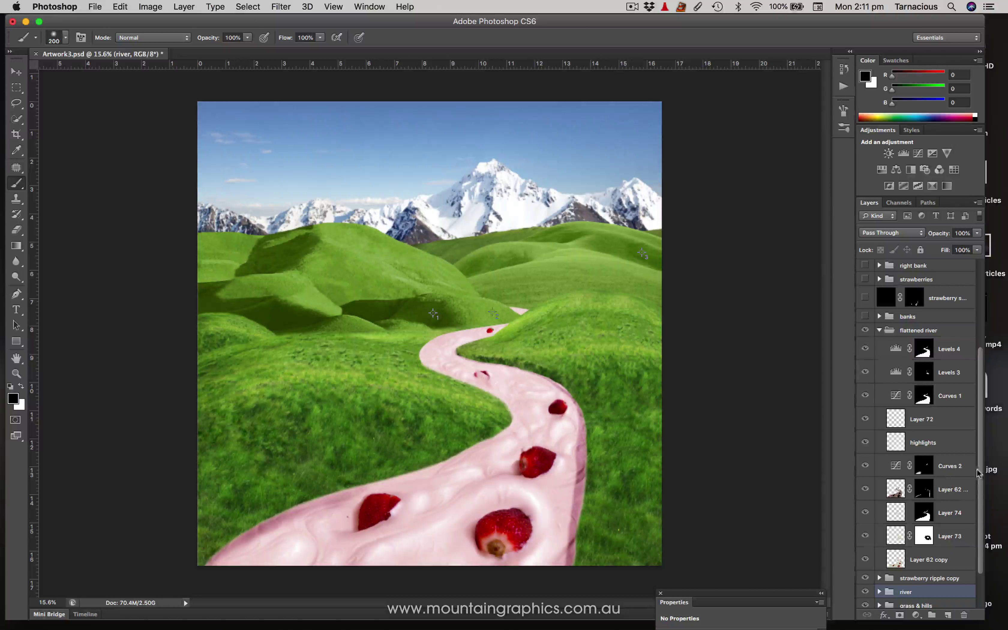
pyautogui.scroll(4, 978, 473)
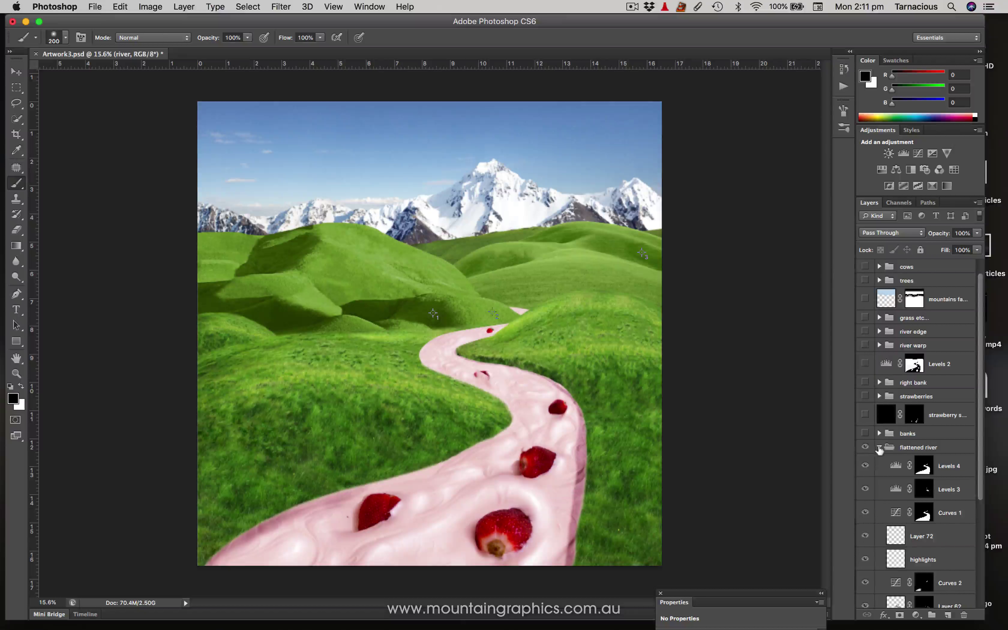
pyautogui.click(879, 447)
pyautogui.scroll(5, 453, 542)
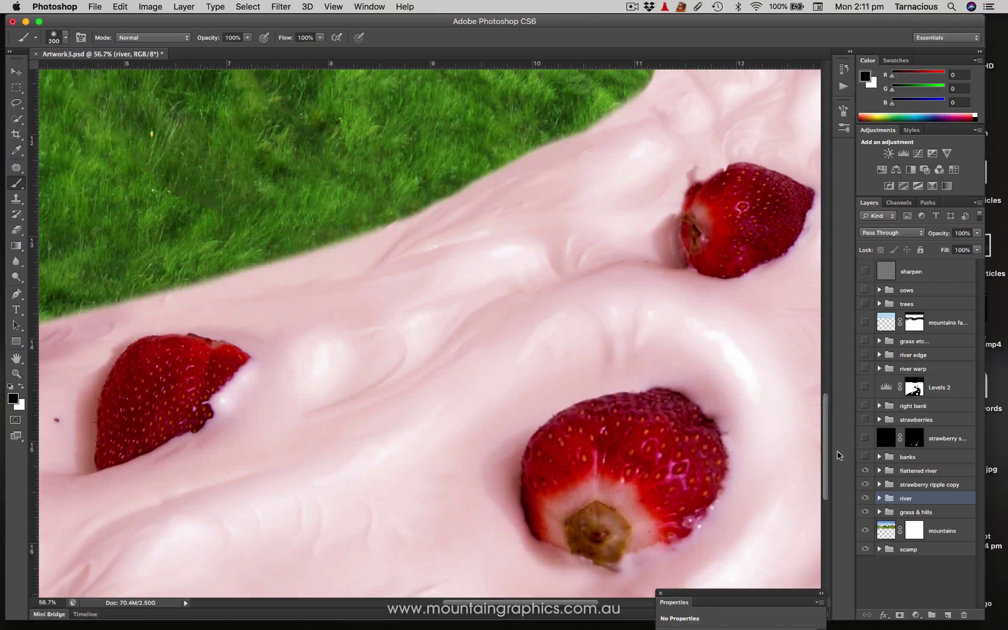
pyautogui.click(865, 471)
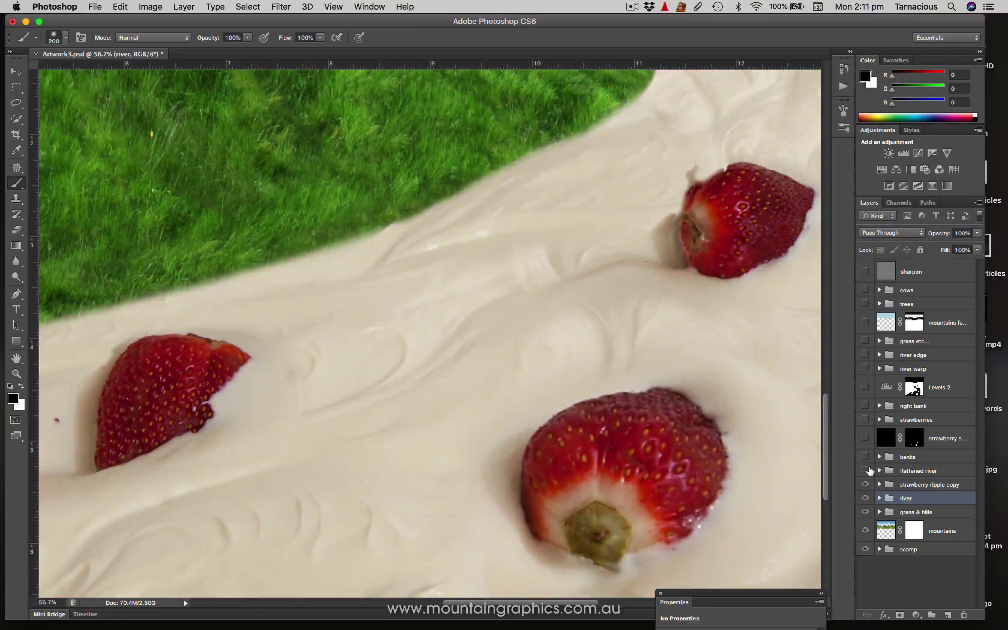
pyautogui.scroll(-1, 591, 359)
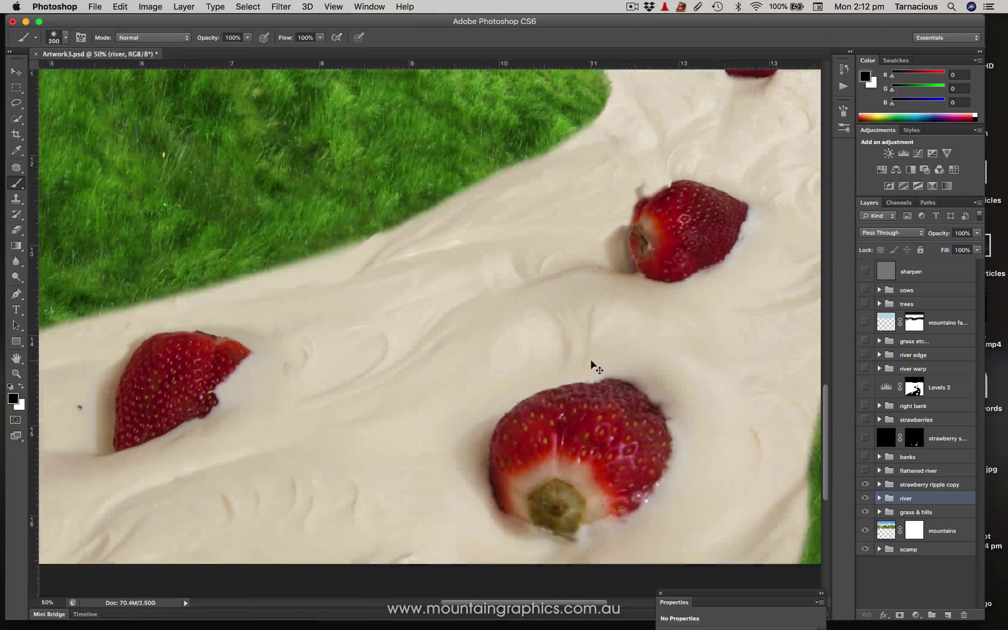
pyautogui.scroll(-1, 591, 359)
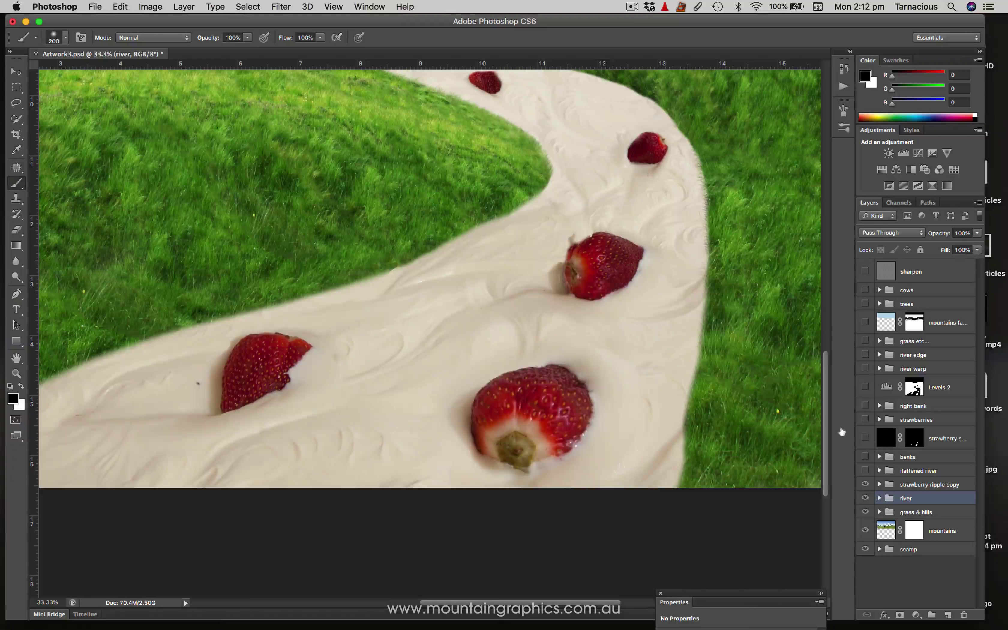
# Turn the flattened river back on, toggling it off and on to compare the pink ripples
pyautogui.click(865, 471)
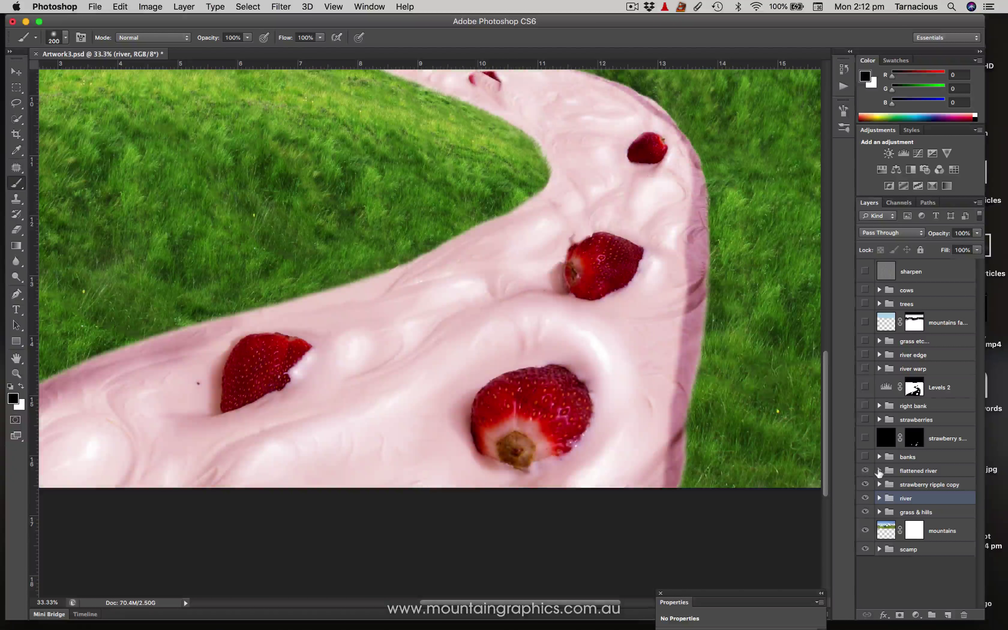
pyautogui.click(879, 471)
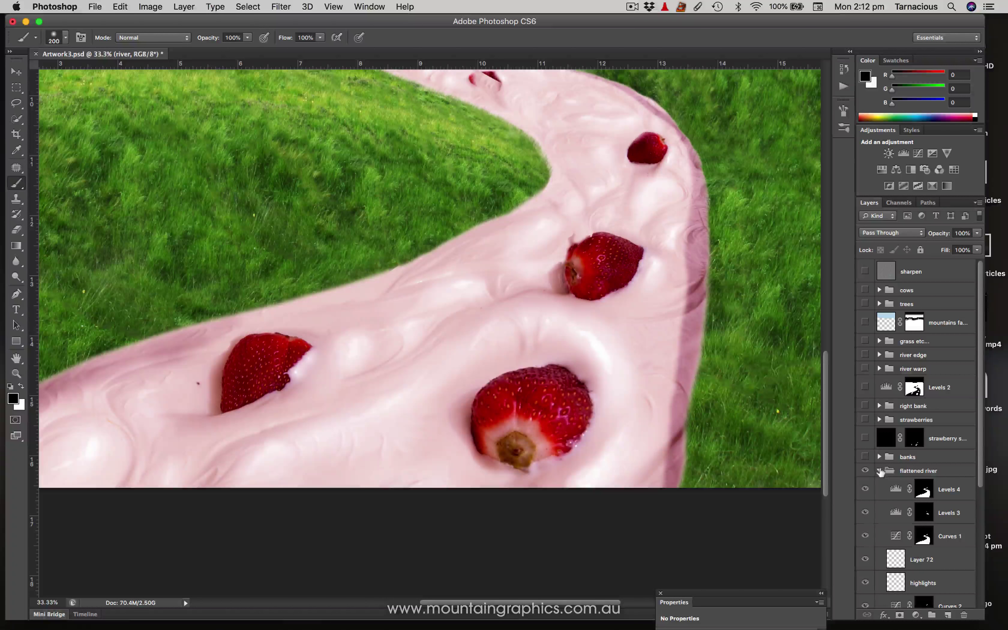
pyautogui.click(880, 471)
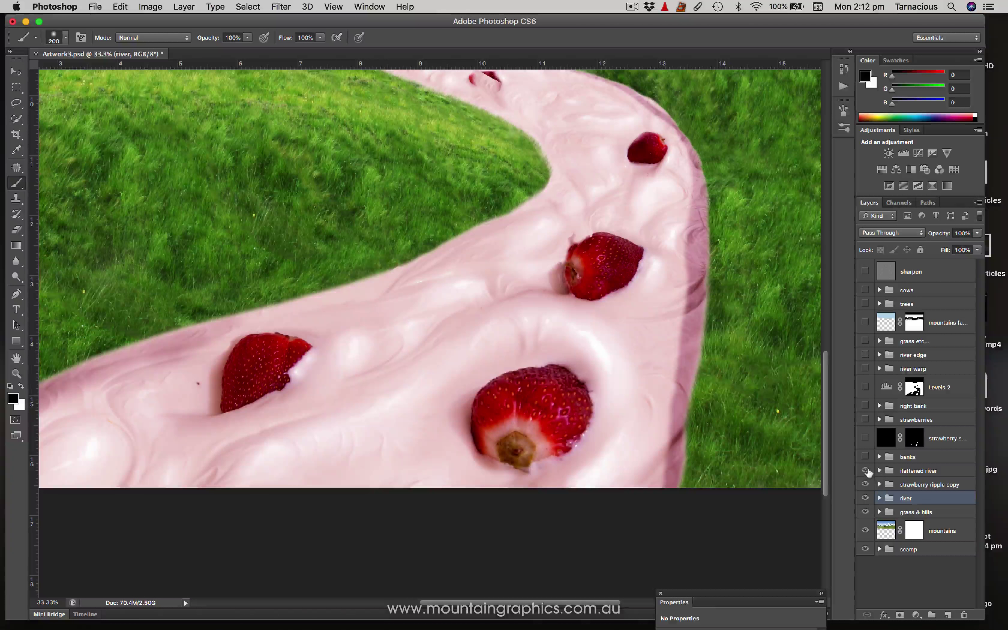
pyautogui.click(867, 471)
pyautogui.click(867, 471)
pyautogui.click(868, 470)
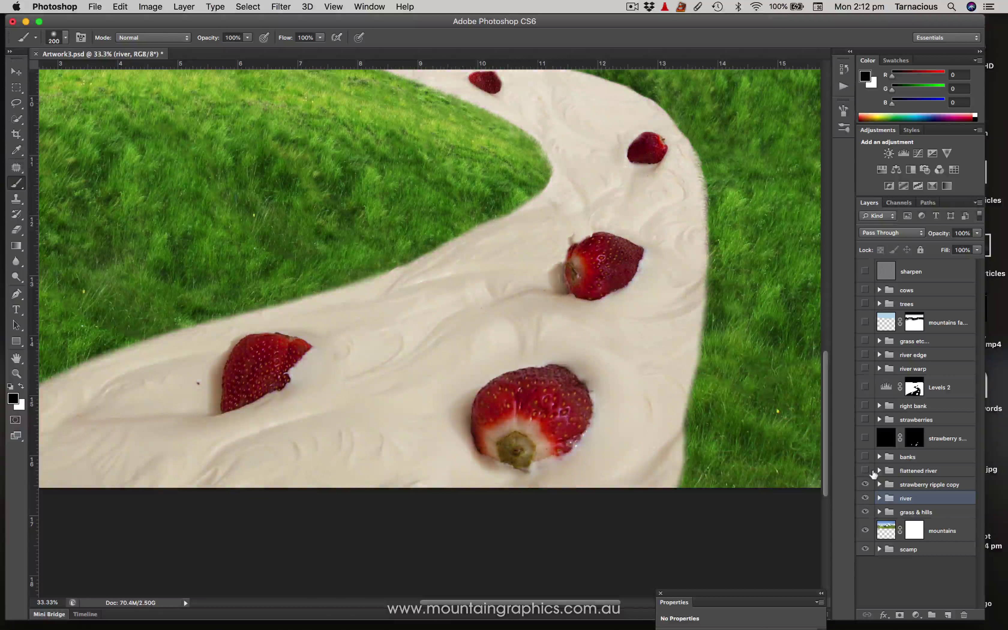
pyautogui.click(866, 470)
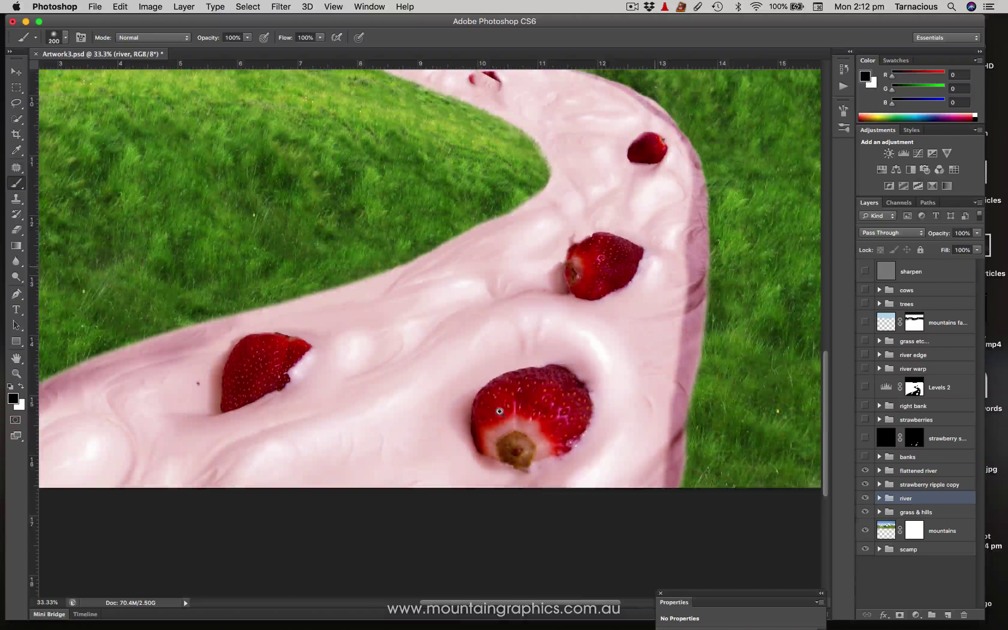
pyautogui.scroll(5, 499, 412)
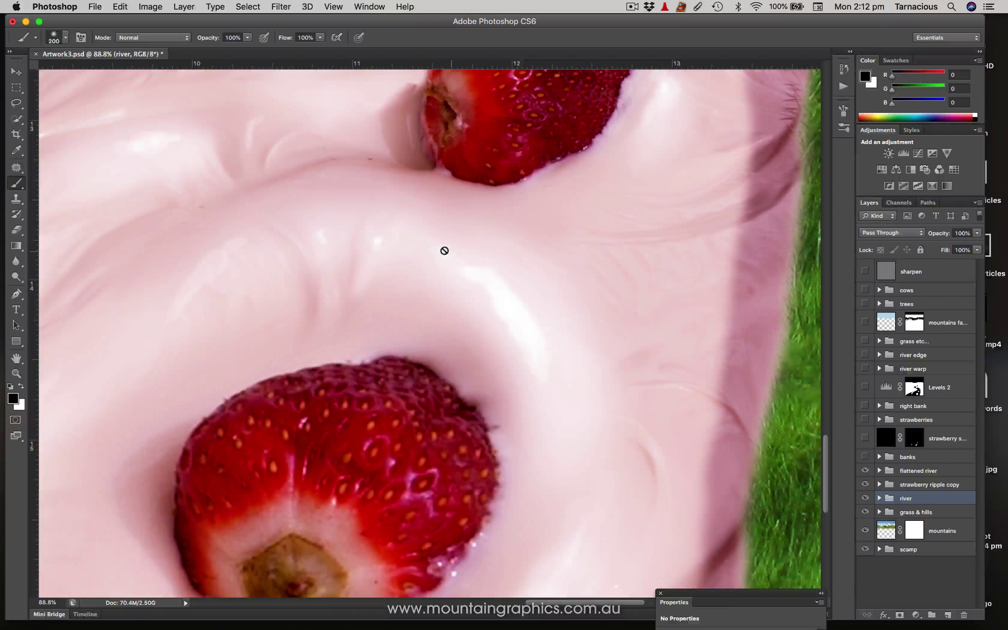
pyautogui.click(866, 471)
pyautogui.click(865, 471)
pyautogui.moveTo(343, 373); pyautogui.dragTo(687, 455)
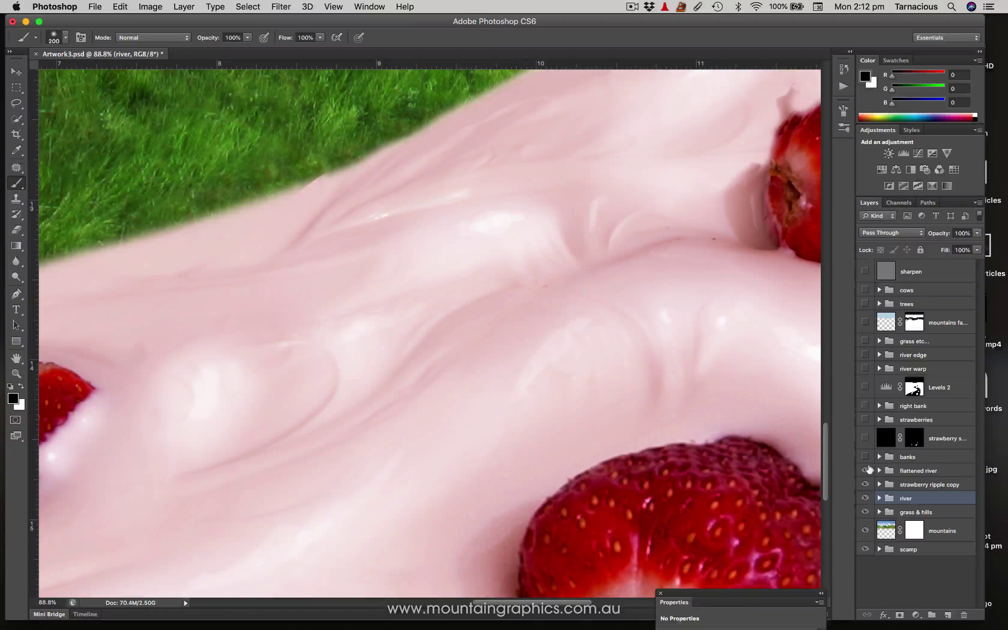
pyautogui.click(866, 471)
pyautogui.click(865, 470)
pyautogui.moveTo(691, 409); pyautogui.dragTo(349, 424)
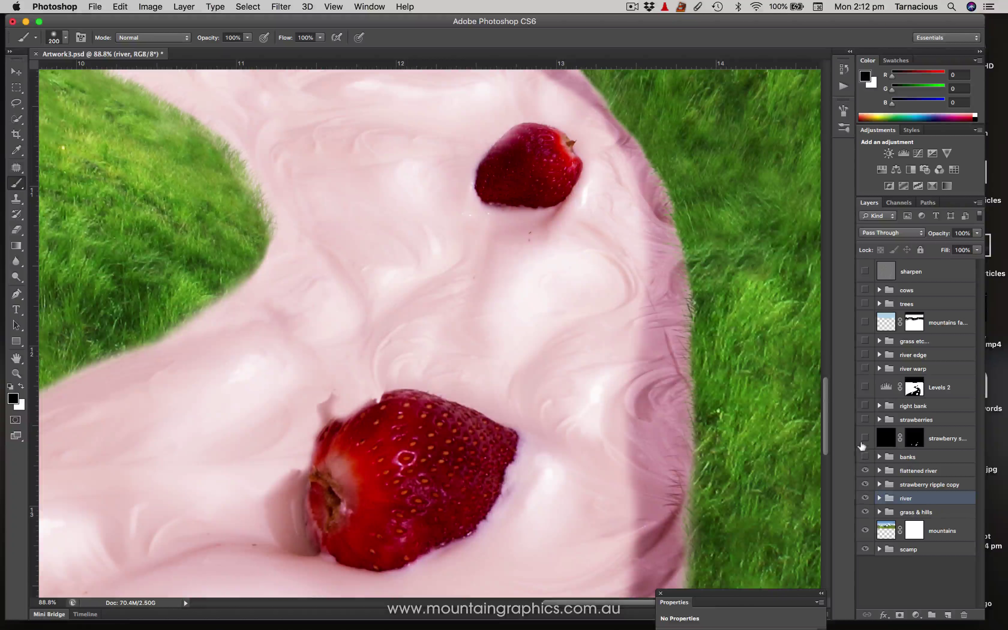
pyautogui.press('super+minus')
pyautogui.press('super+minus')
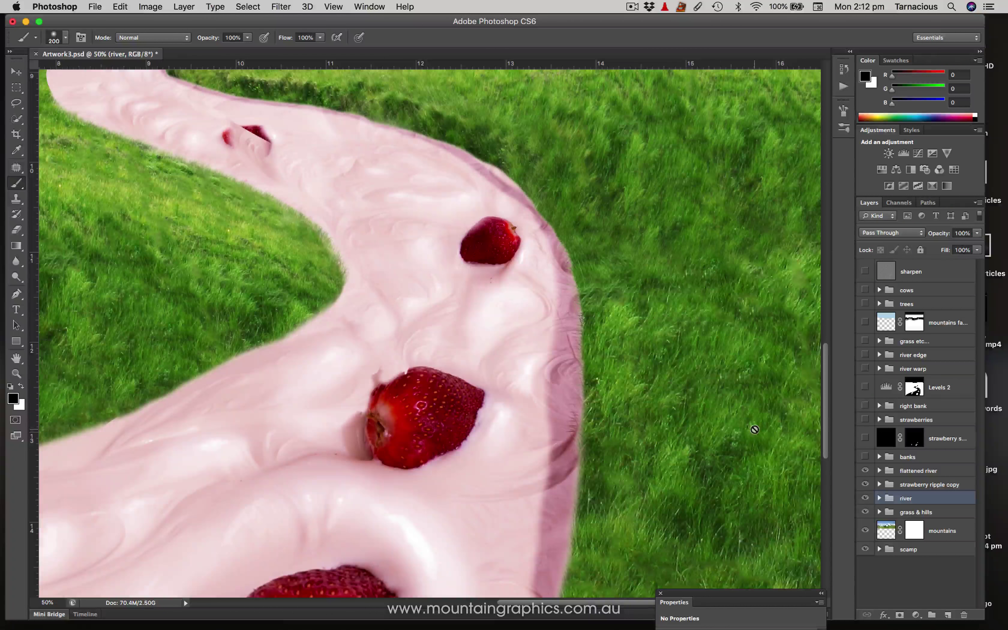
pyautogui.press('super+0')
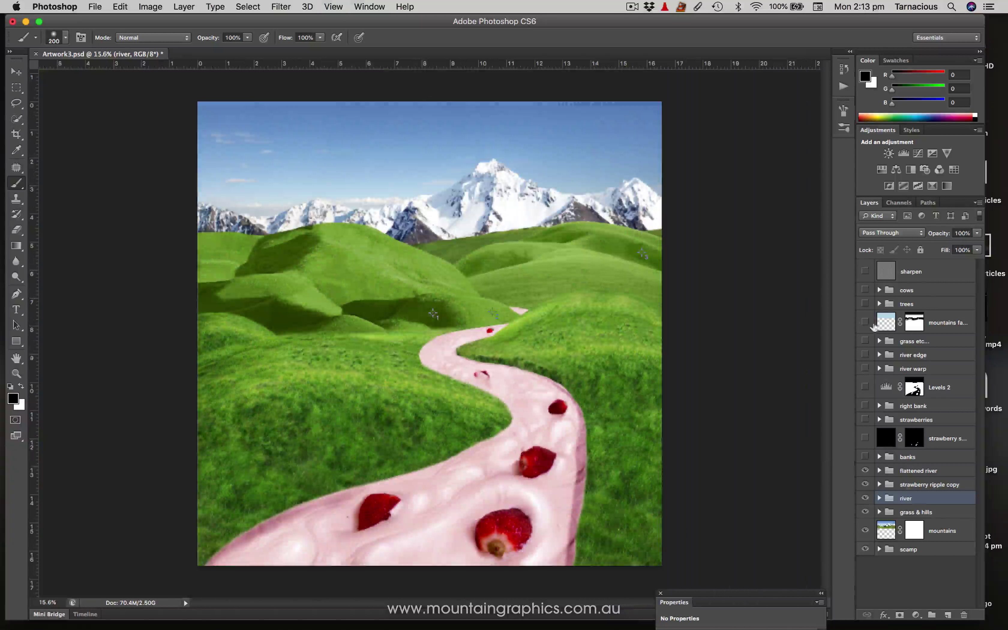
# Turn on the banks group, comparing the river bend with and without the dark grassy banks
pyautogui.click(865, 458)
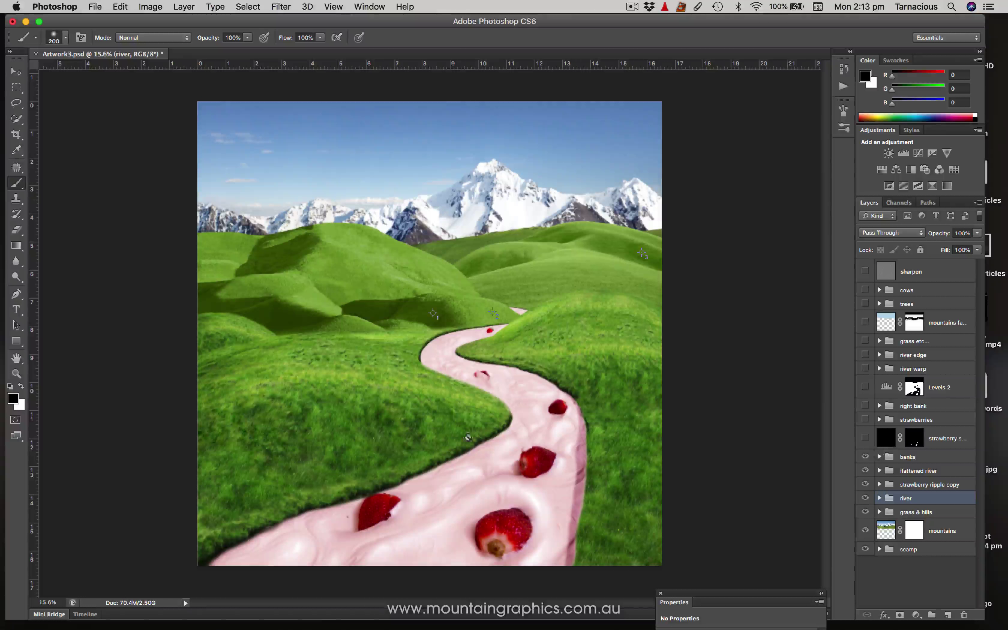
pyautogui.moveTo(533, 365); pyautogui.dragTo(604, 407)
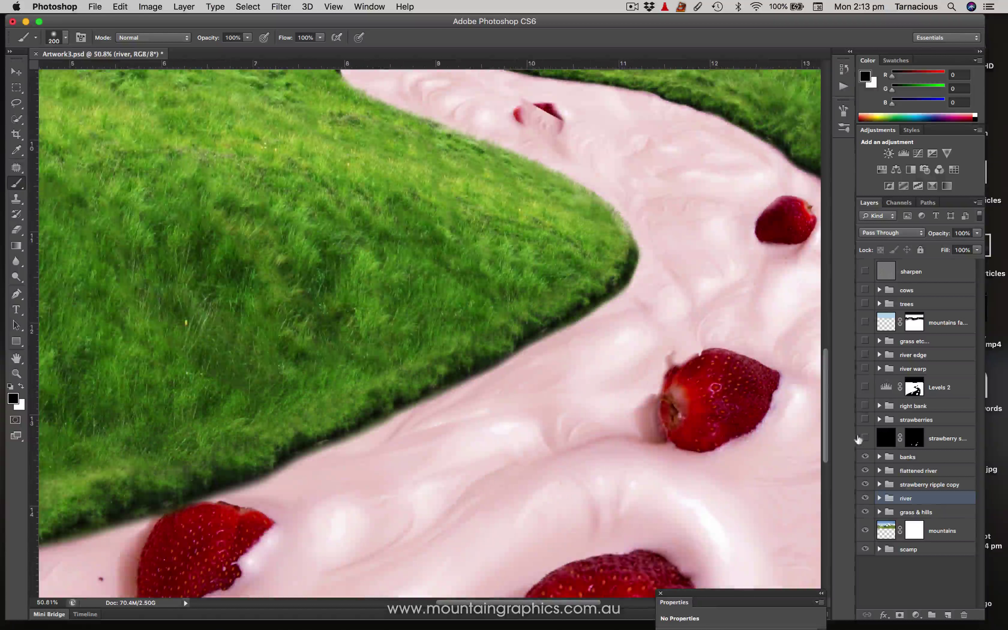
pyautogui.click(866, 457)
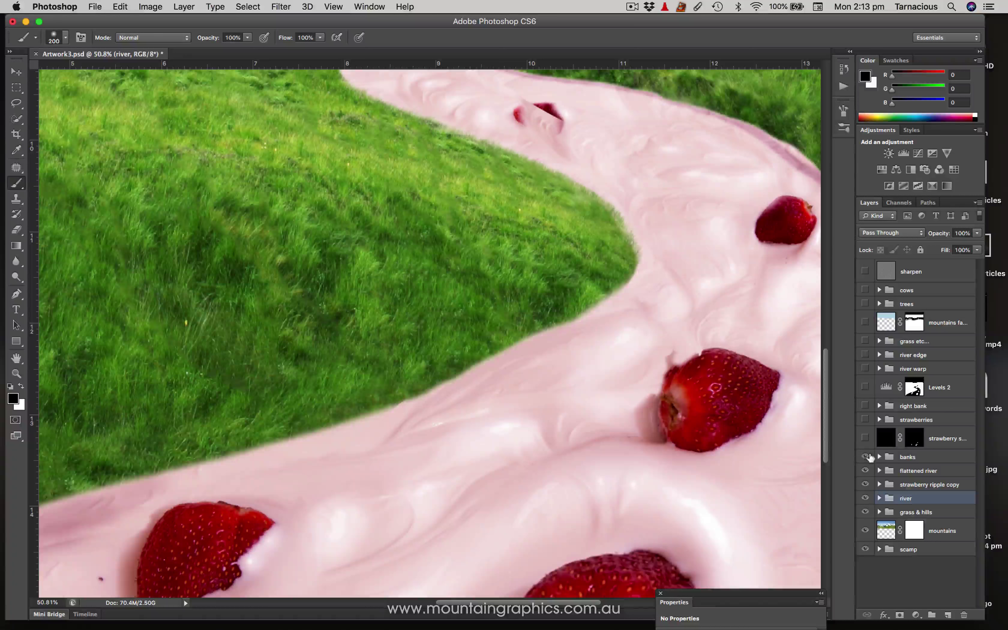
pyautogui.click(866, 456)
pyautogui.moveTo(471, 413)
pyautogui.mouseDown()
pyautogui.moveTo(562, 353)
pyautogui.moveTo(461, 406)
pyautogui.mouseUp()
# Switch on the strawberry shadow layer, toggling it repeatedly to compare the shadows
pyautogui.click(864, 437)
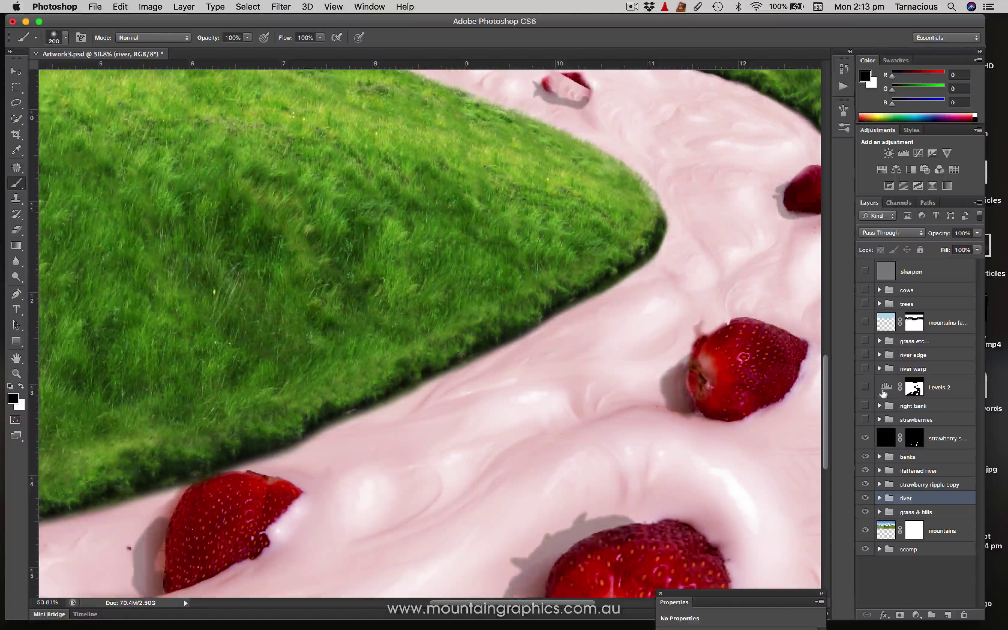
pyautogui.moveTo(668, 523); pyautogui.dragTo(598, 384)
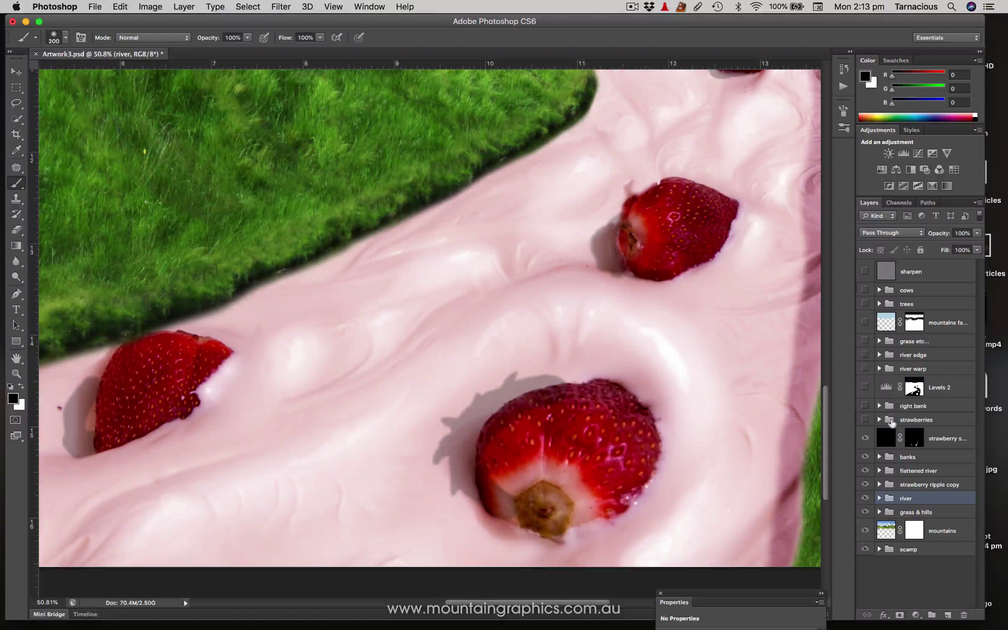
pyautogui.click(866, 438)
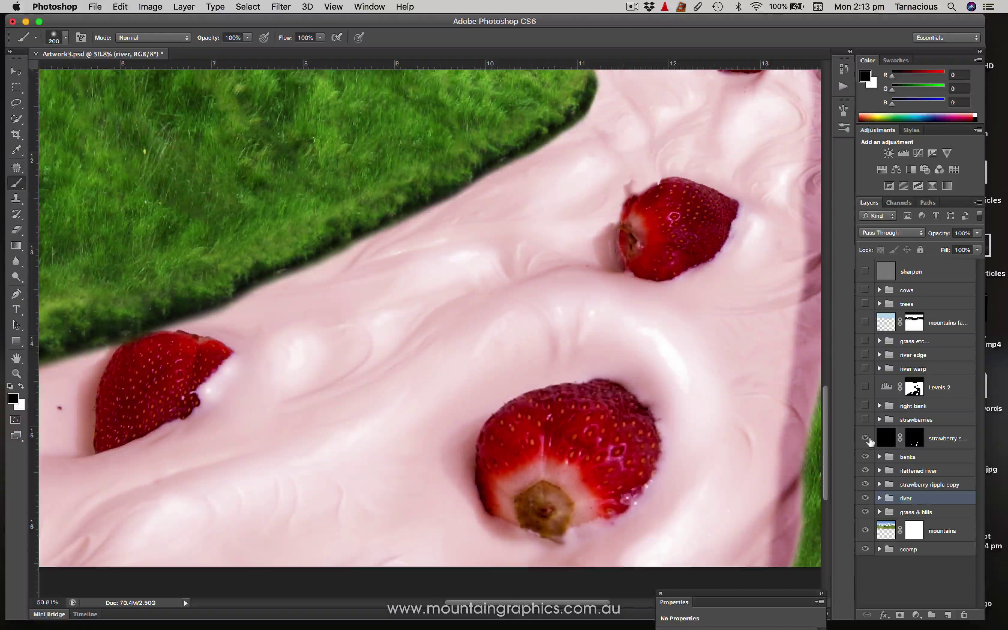
pyautogui.click(866, 438)
pyautogui.click(865, 437)
pyautogui.click(866, 438)
pyautogui.click(866, 438)
pyautogui.click(866, 438)
pyautogui.moveTo(536, 401); pyautogui.dragTo(611, 362)
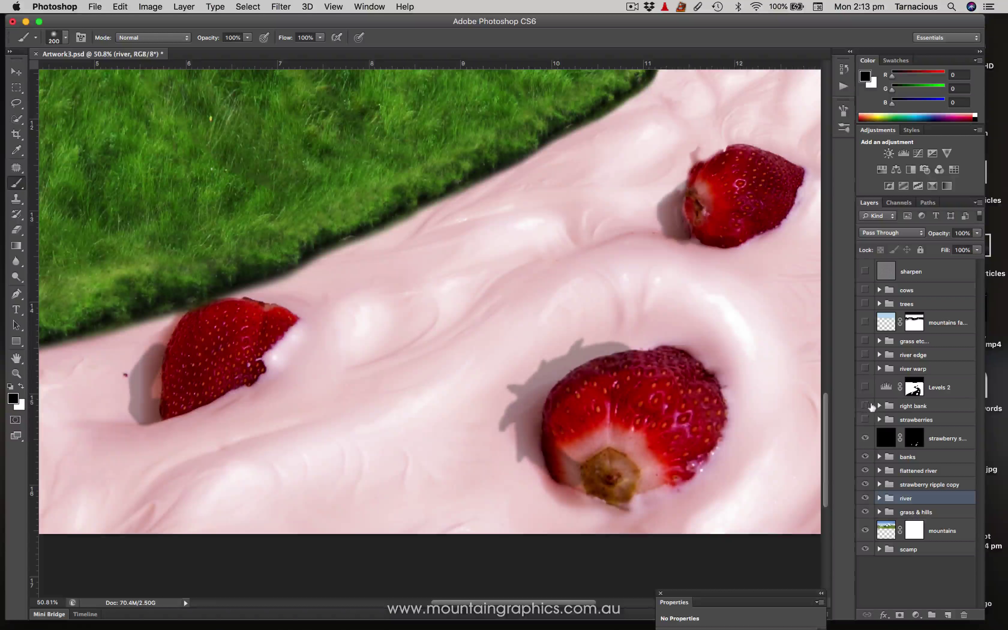
# Zoom out to 33.33%, show the strawberries group, and pan upstream to check the leafy tops
pyautogui.scroll(-3, 687, 384)
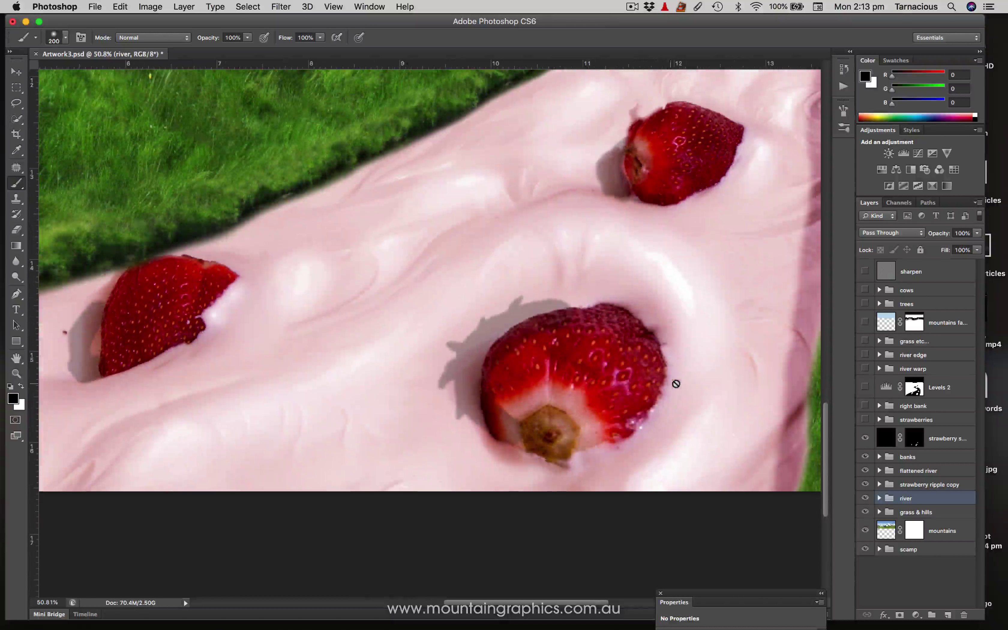
pyautogui.press('super+minus')
pyautogui.click(865, 418)
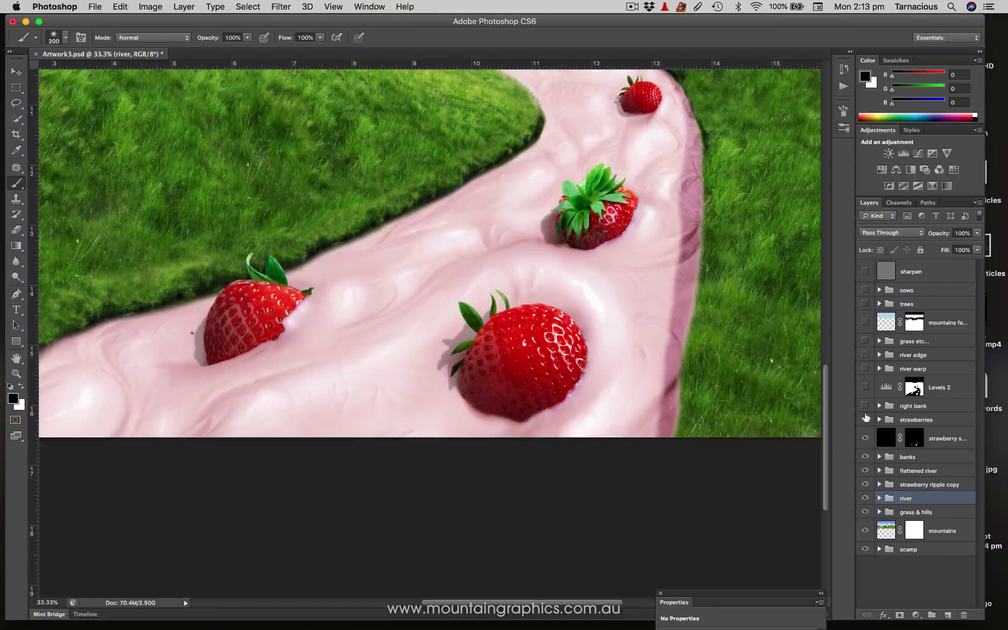
pyautogui.moveTo(584, 337); pyautogui.dragTo(603, 387)
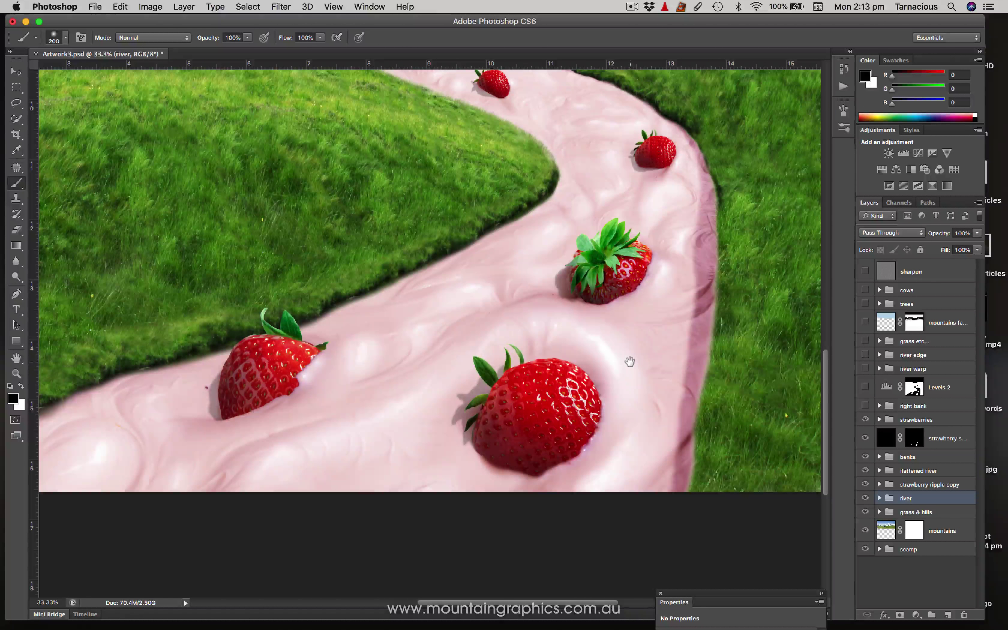
pyautogui.moveTo(596, 340)
pyautogui.mouseDown()
pyautogui.moveTo(602, 371)
pyautogui.moveTo(607, 348)
pyautogui.mouseUp()
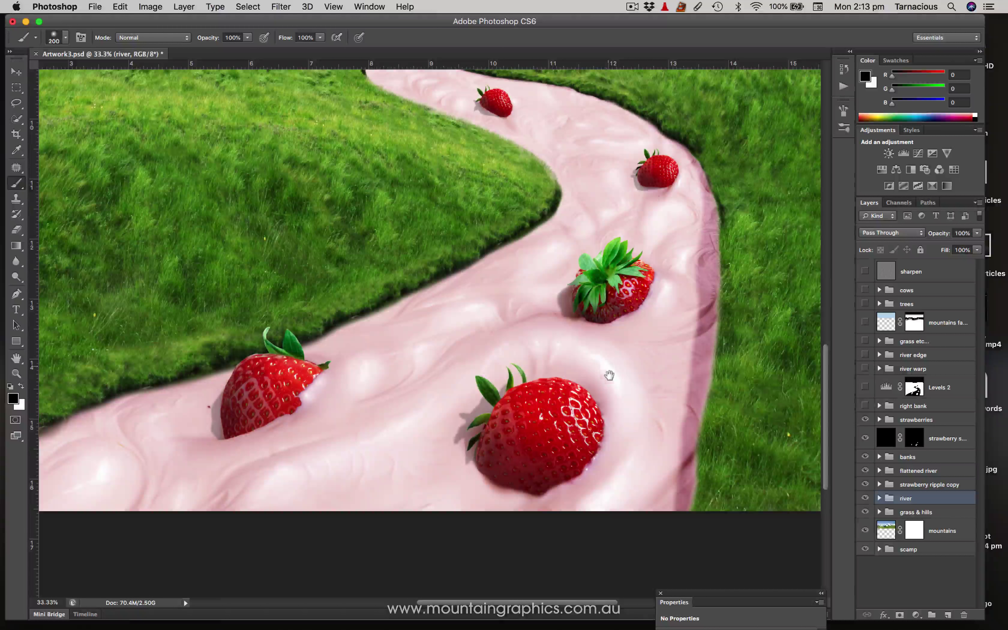
pyautogui.moveTo(607, 376); pyautogui.dragTo(630, 365)
pyautogui.scroll(2, 631, 365)
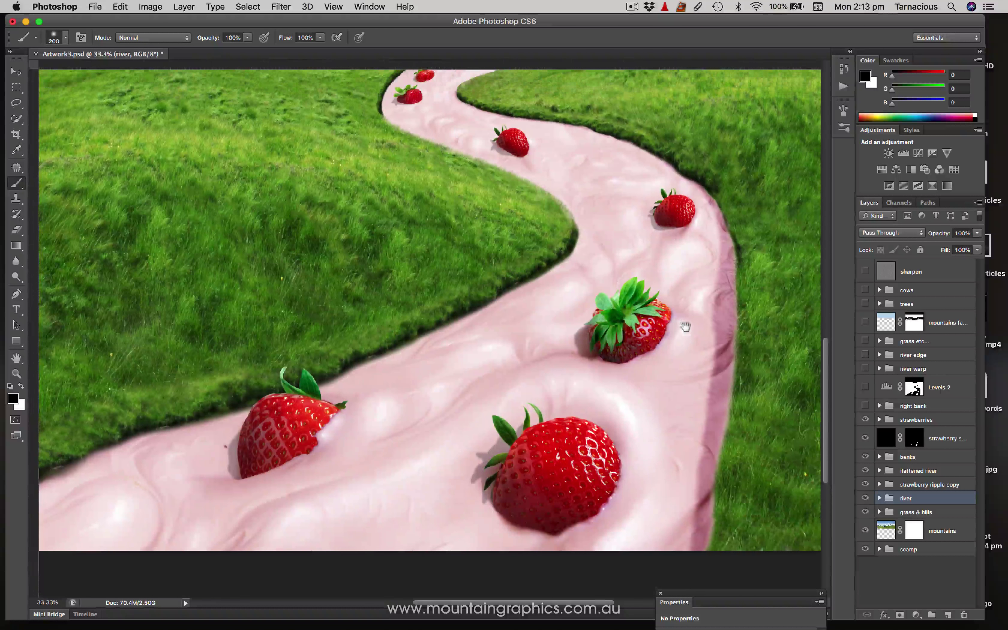
pyautogui.scroll(2, 798, 304)
pyautogui.hscroll(2, 798, 303)
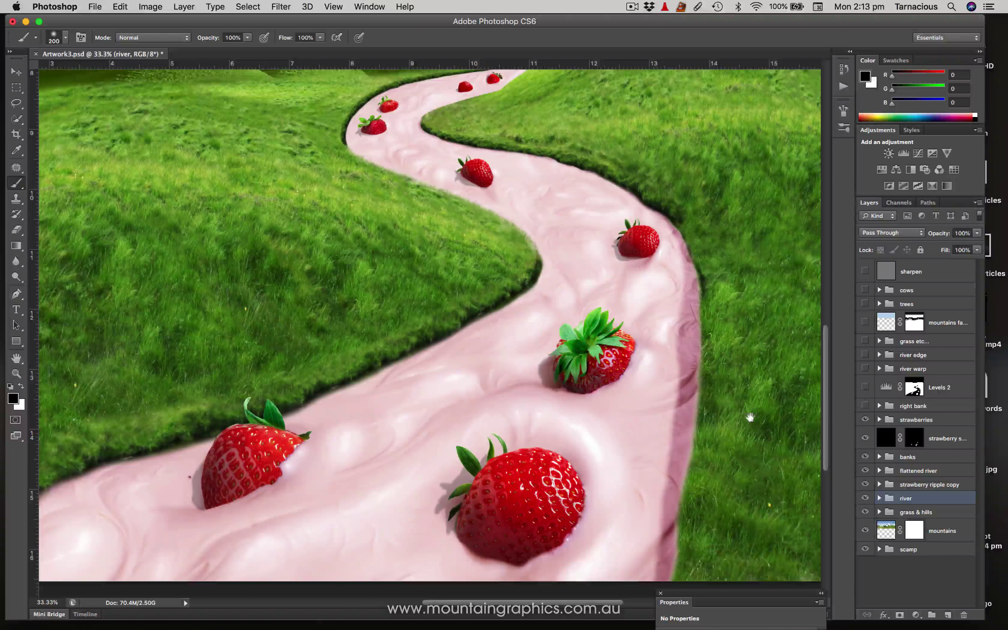
# Turn on the right bank group over the river's right edge, comparing it off and on
pyautogui.hscroll(4, 687, 411)
pyautogui.scroll(-1, 687, 411)
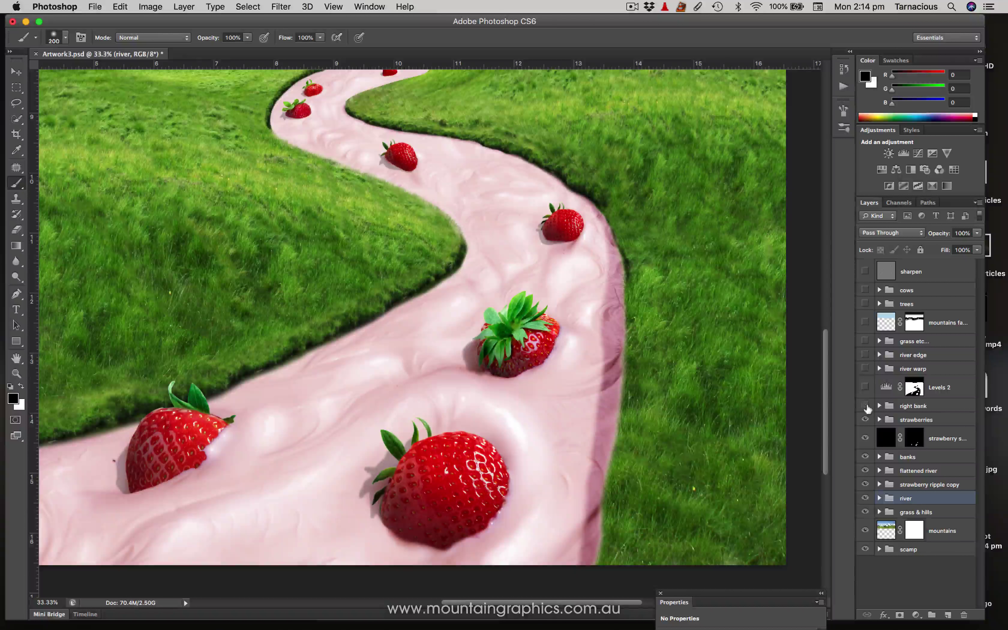
pyautogui.click(866, 406)
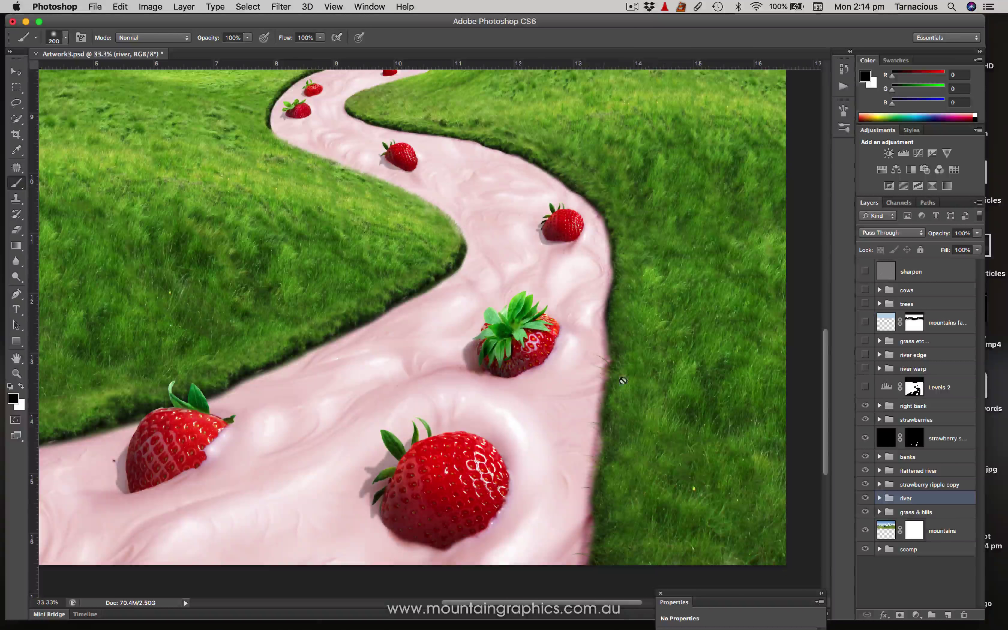
pyautogui.click(865, 406)
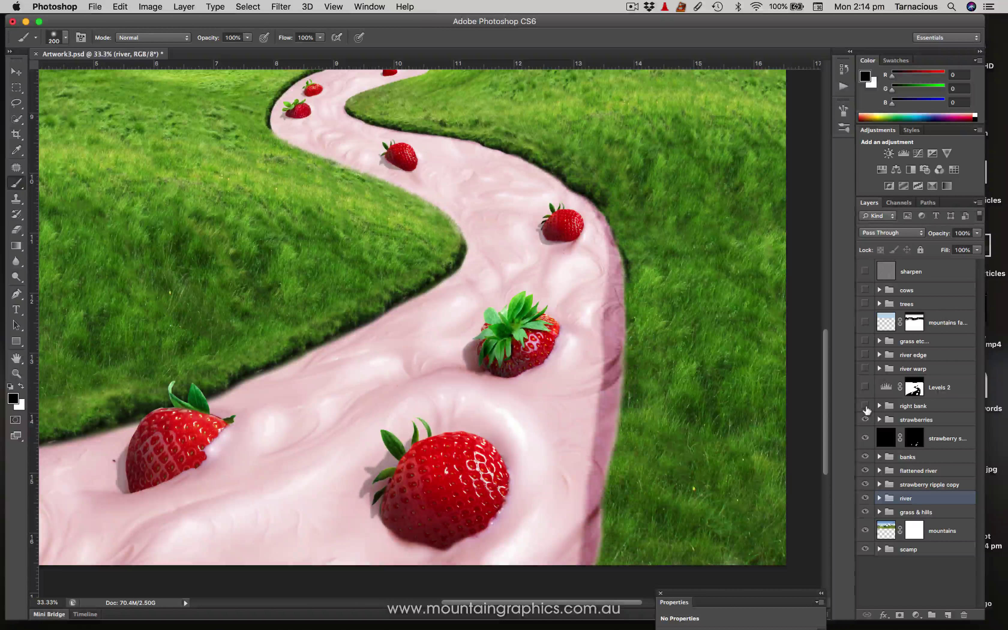
pyautogui.click(865, 405)
pyautogui.moveTo(650, 340); pyautogui.dragTo(697, 417)
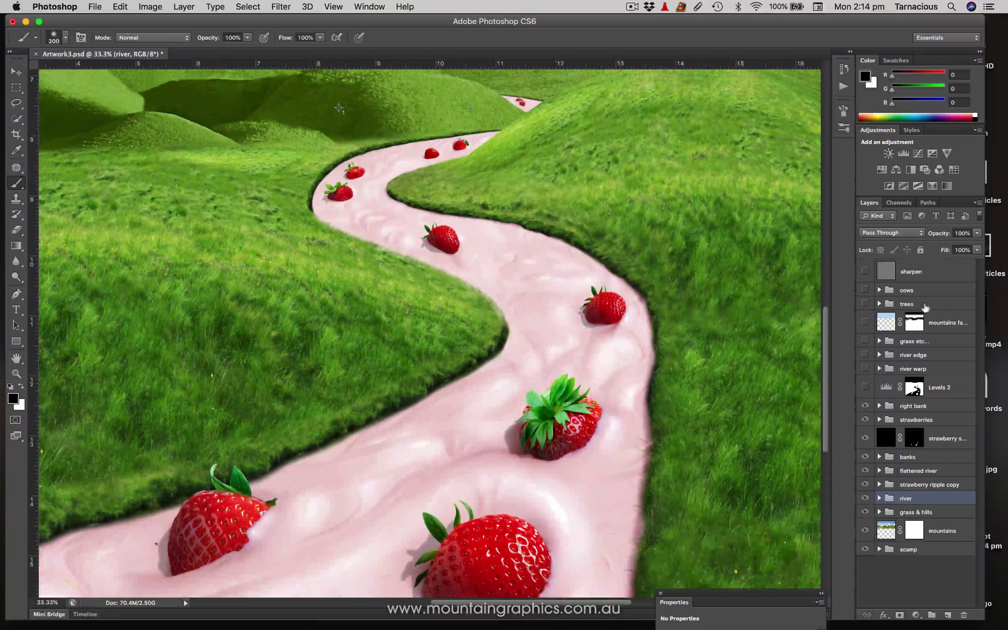
# Zoom out, switch on the Levels 2 adjustment, and target its layer mask
pyautogui.press('super+minus')
pyautogui.press('super+minus')
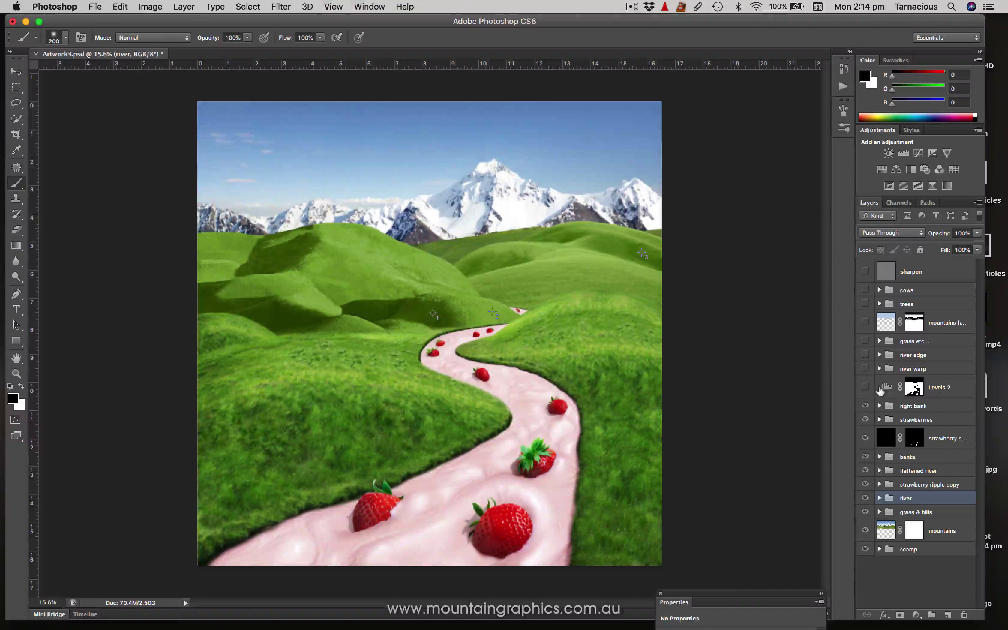
pyautogui.click(865, 389)
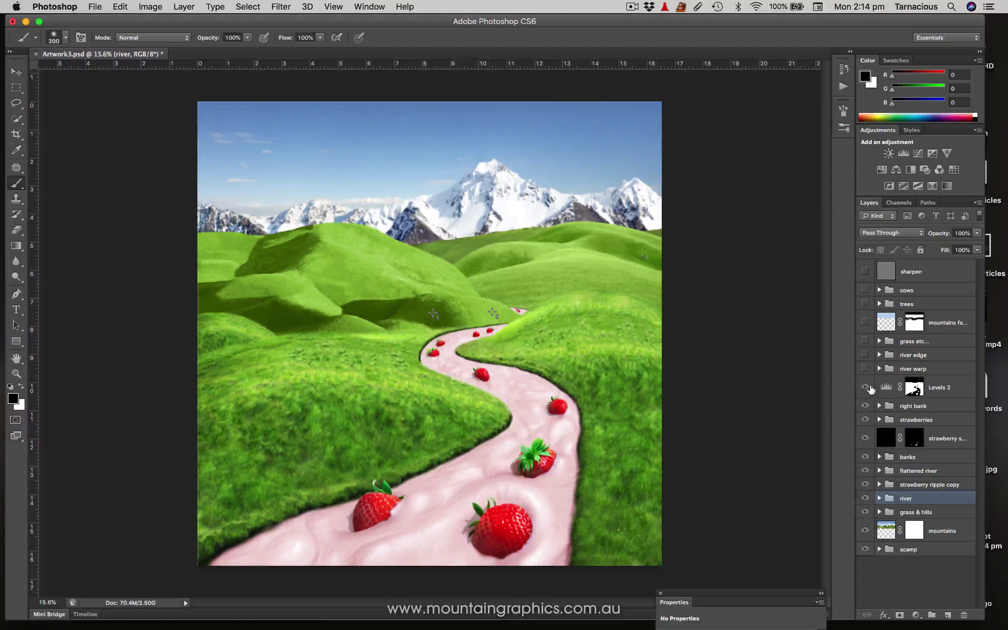
pyautogui.click(915, 390)
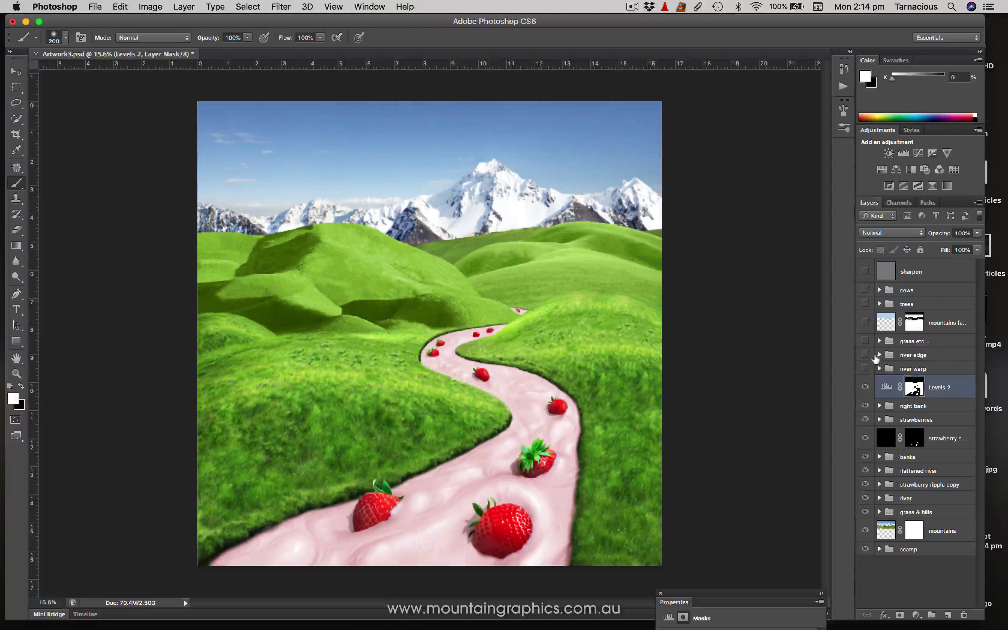
# Toggle the 'river warp' group on and off to compare, ending with the widened, curving river showing
pyautogui.press('super+0')
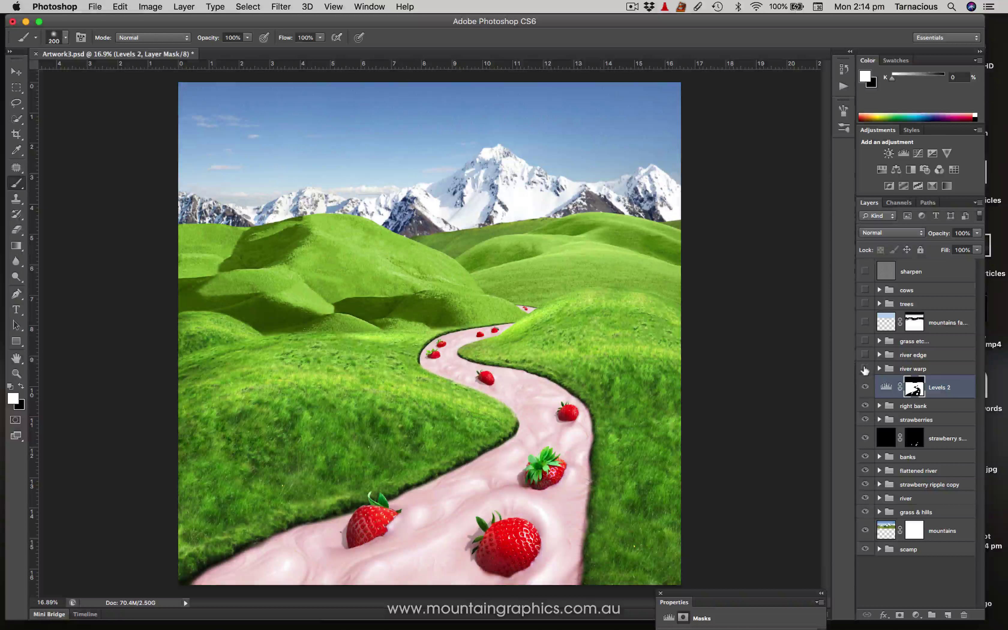
pyautogui.click(865, 369)
pyautogui.click(865, 369)
pyautogui.click(865, 369)
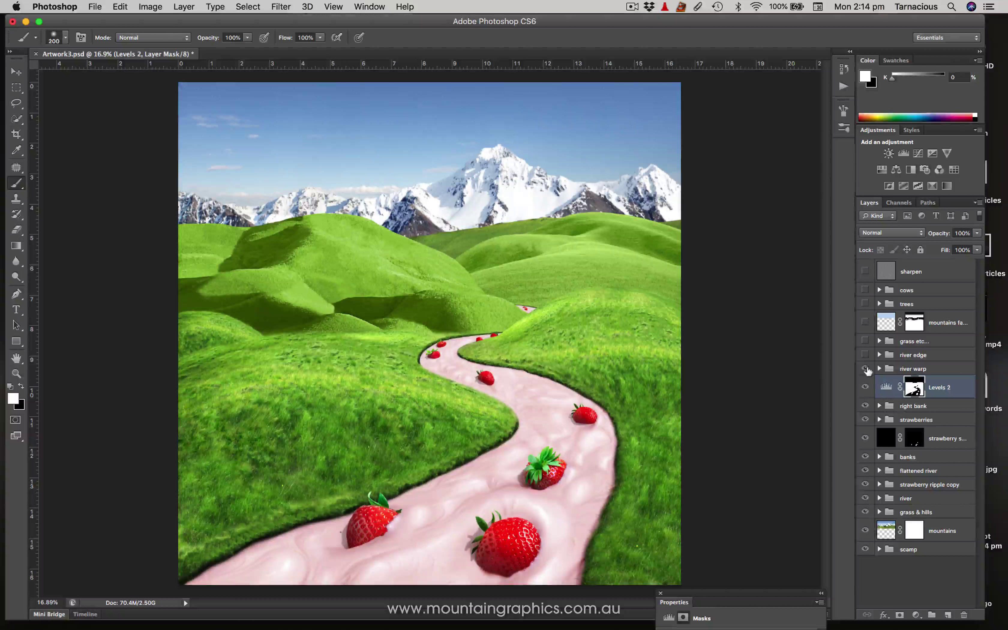
pyautogui.click(866, 369)
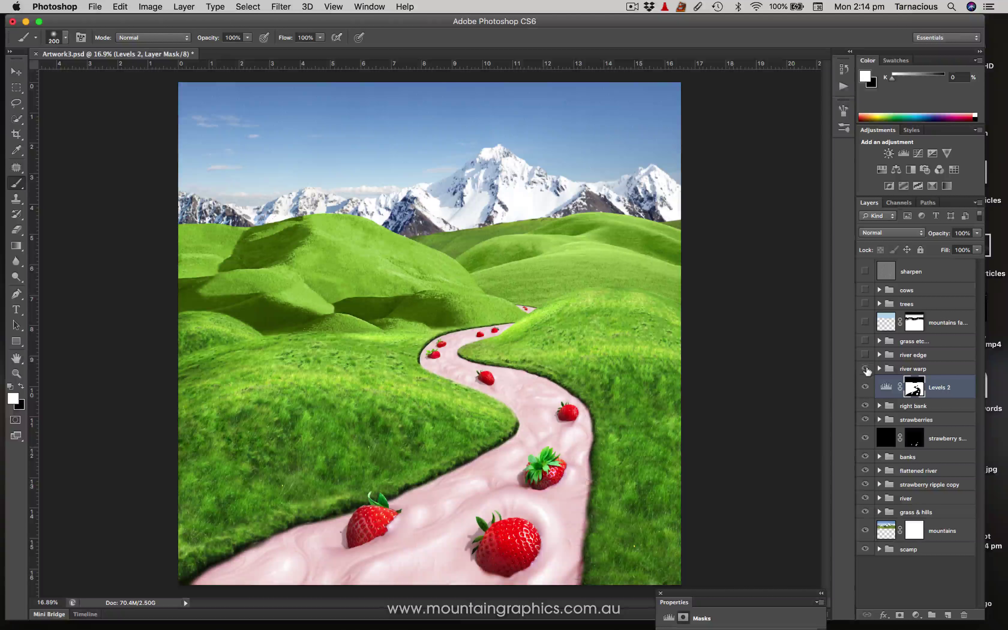
pyautogui.click(866, 368)
pyautogui.click(866, 369)
pyautogui.click(866, 369)
pyautogui.click(865, 369)
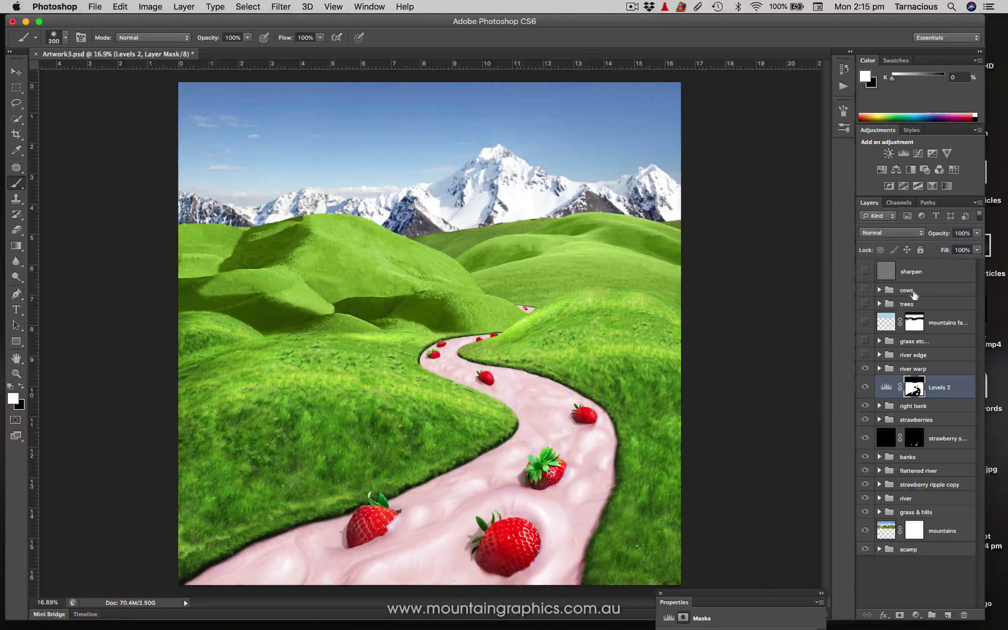
# Switch on the 'river edge' group, comparing it up close, so darker edges line the grassy banks
pyautogui.click(864, 354)
pyautogui.scroll(10, 512, 420)
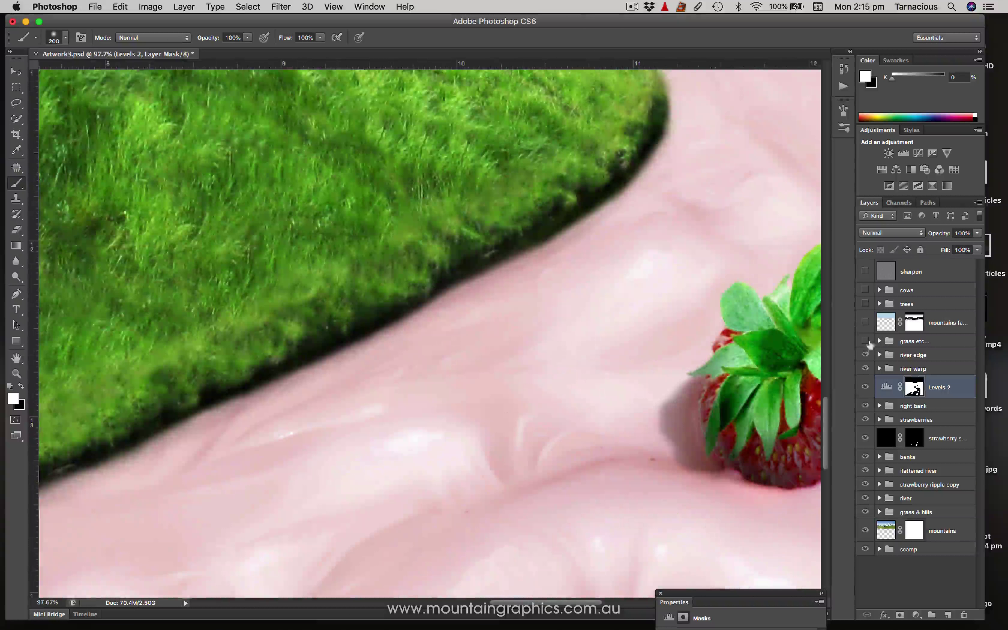
pyautogui.click(865, 355)
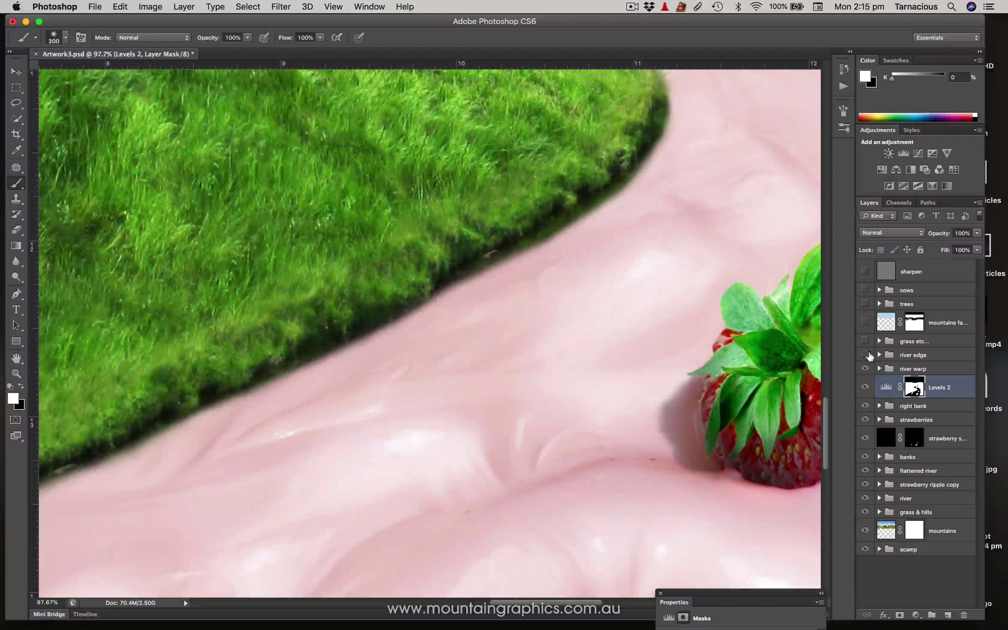
pyautogui.click(866, 354)
pyautogui.click(866, 355)
pyautogui.click(866, 355)
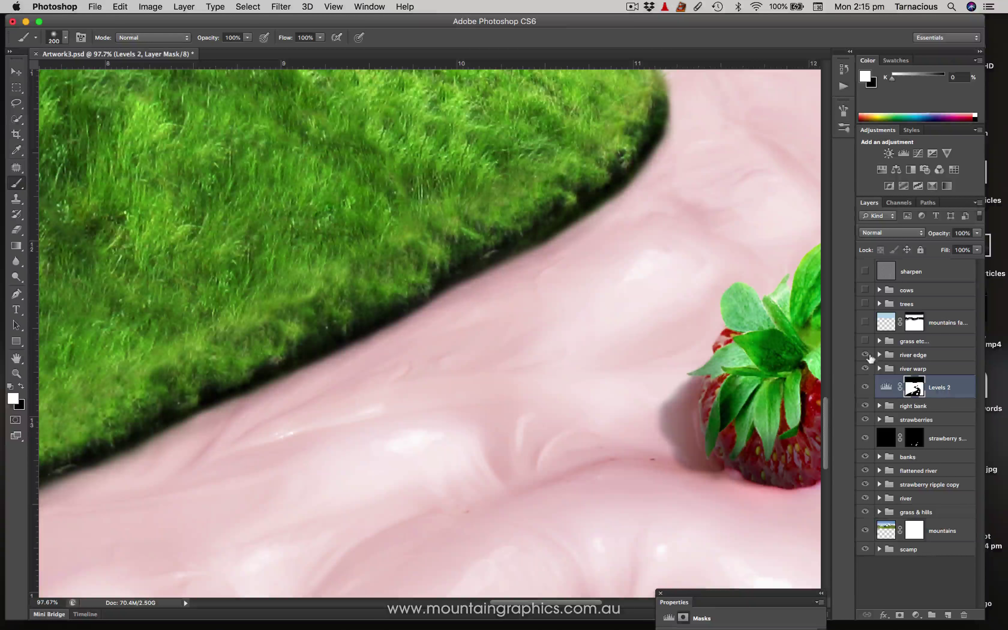
pyautogui.click(865, 354)
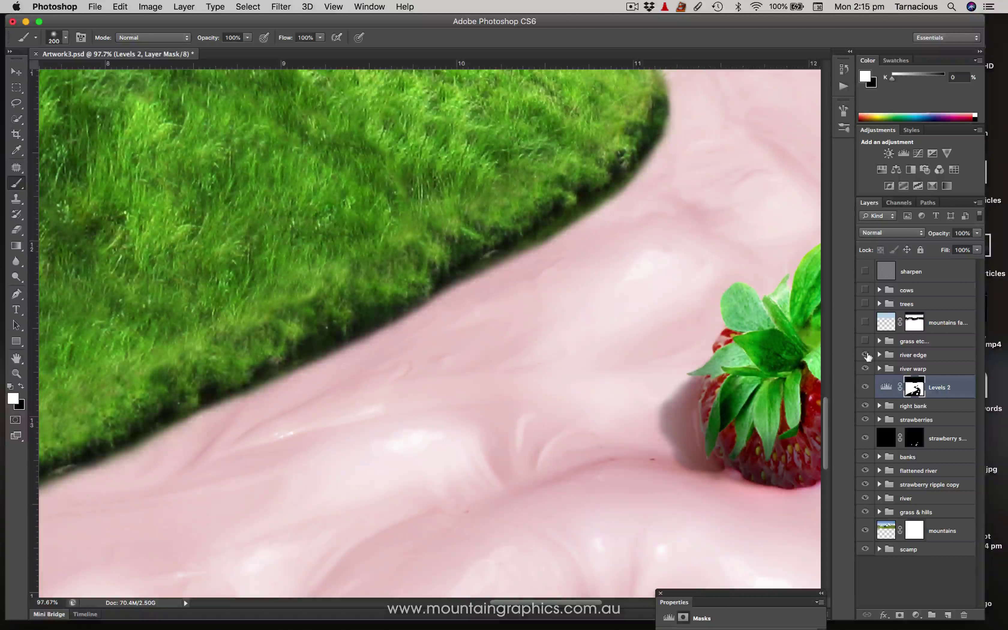
pyautogui.click(866, 354)
pyautogui.press('super+0')
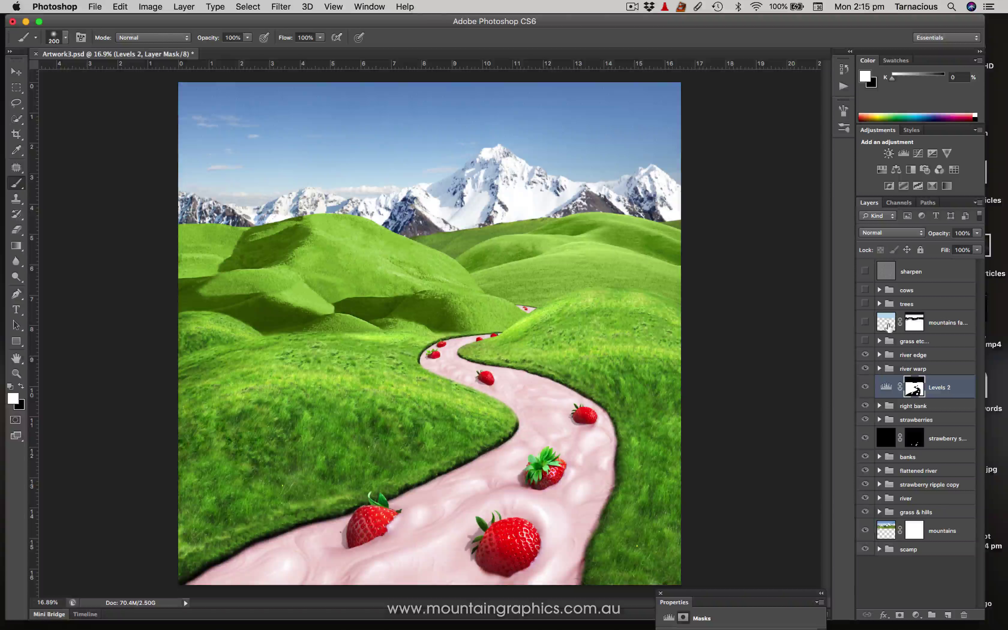
# Show the 'grass etc.' group and inspect the new grass tufts and flowers around the river bend
pyautogui.click(865, 341)
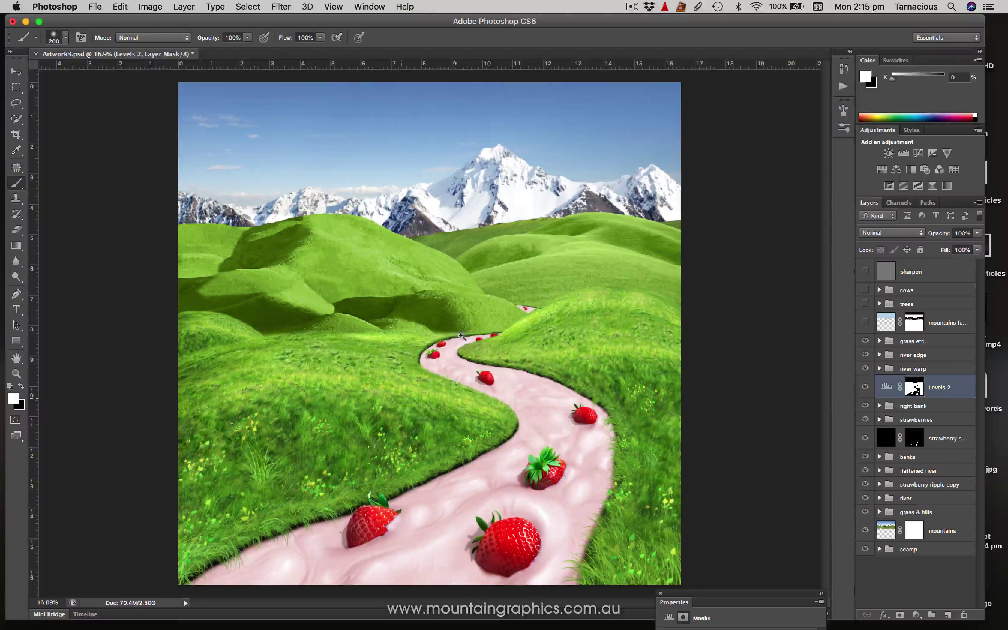
pyautogui.moveTo(474, 332); pyautogui.dragTo(232, 575)
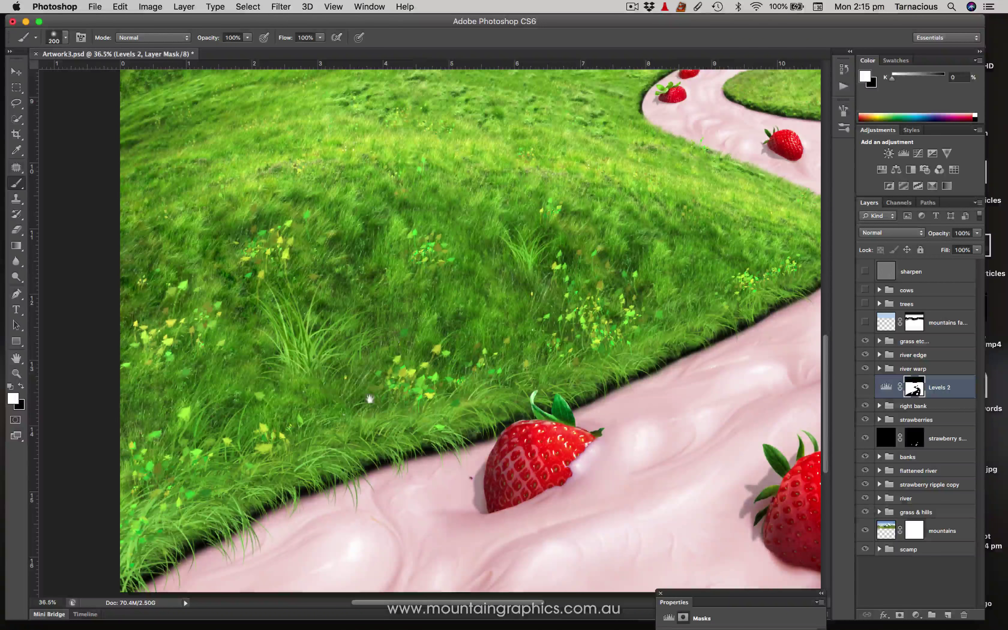
pyautogui.press('super+equal')
pyautogui.press('super+equal')
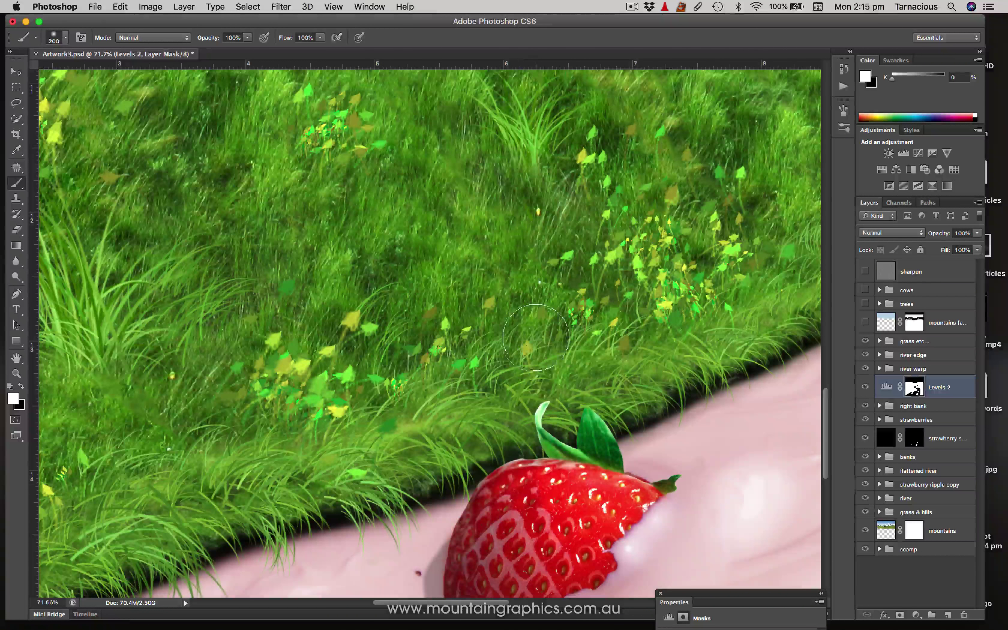
pyautogui.press('super+minus')
pyautogui.press('super+minus')
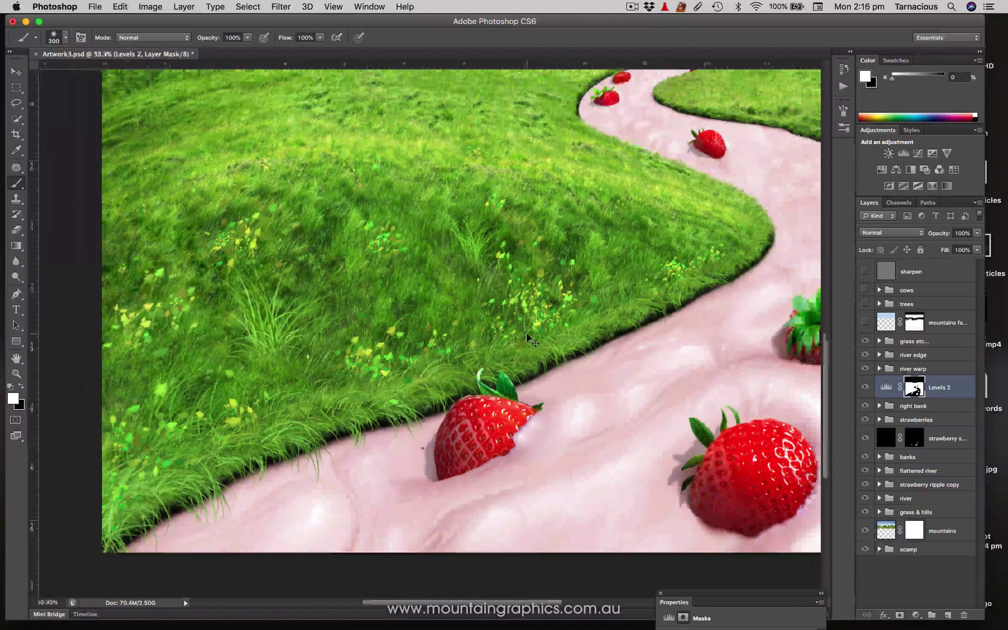
pyautogui.scroll(2, 479, 281)
pyautogui.hscroll(-3, 479, 282)
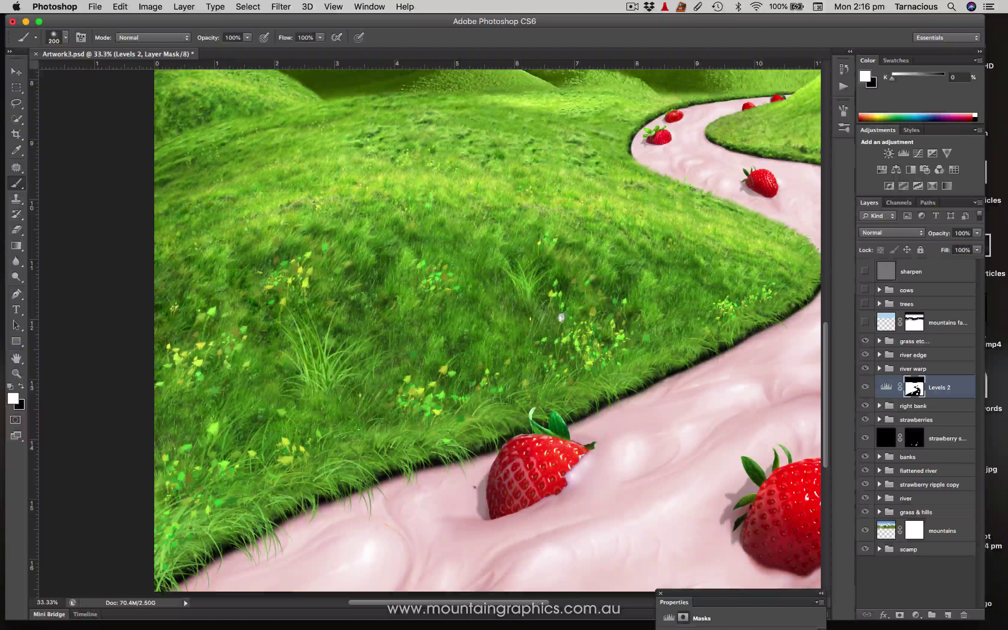
pyautogui.hscroll(5, 353, 374)
pyautogui.hscroll(10, 353, 374)
pyautogui.scroll(-2, 353, 374)
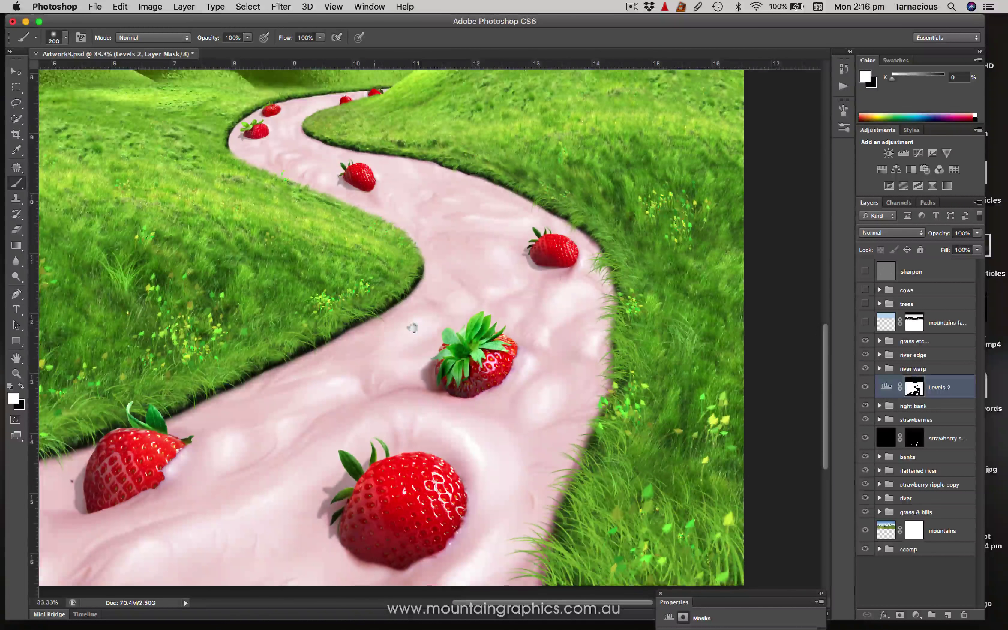
pyautogui.hscroll(-15, 471, 357)
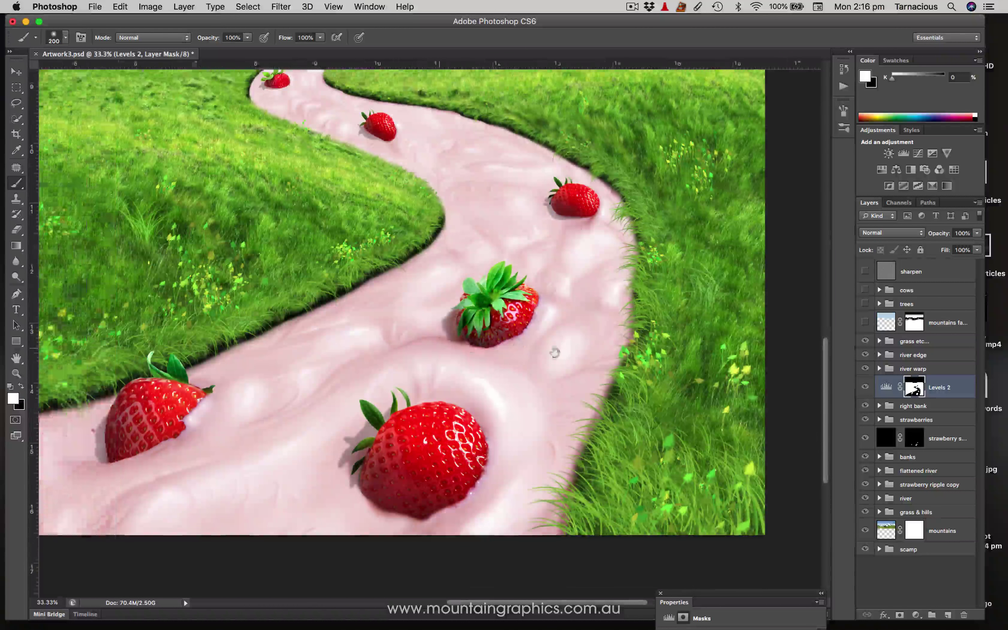
pyautogui.scroll(3, 525, 348)
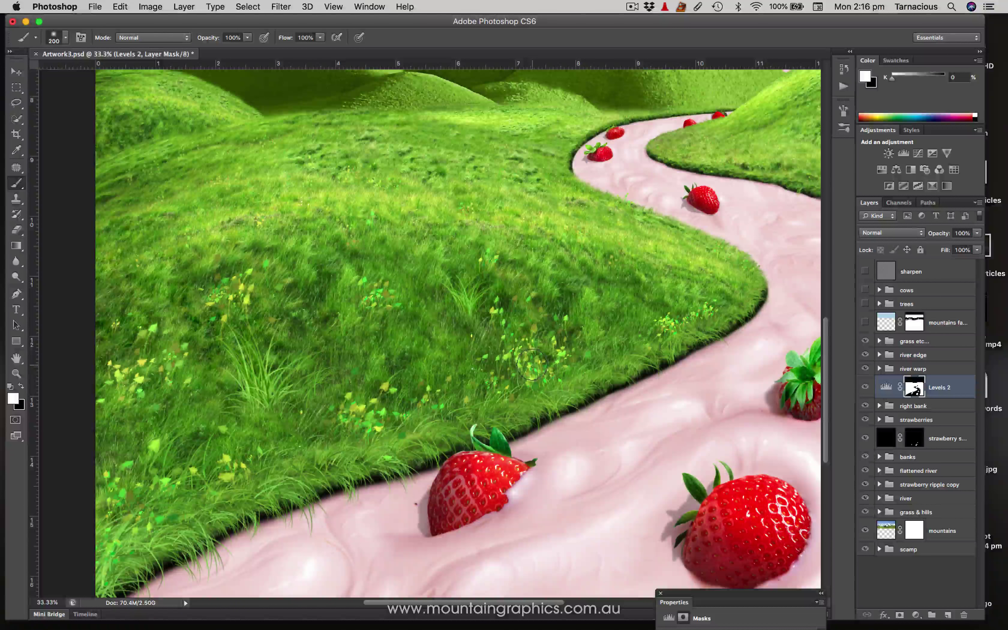
pyautogui.press('super+0')
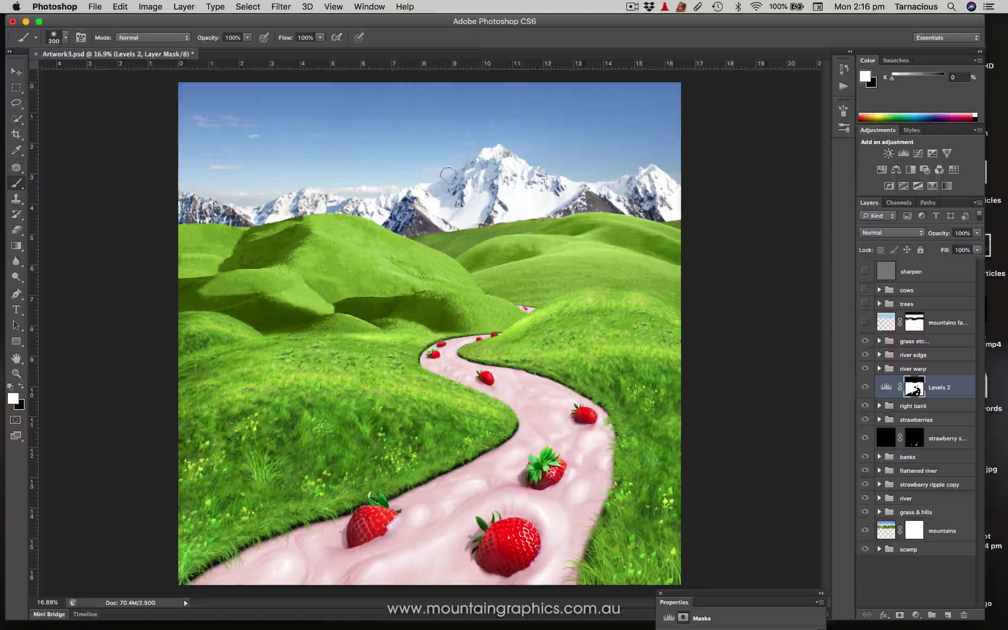
# Compare the 'mountains fade' layer off and on over the snowy peaks, leaving it visible
pyautogui.scroll(3, 498, 167)
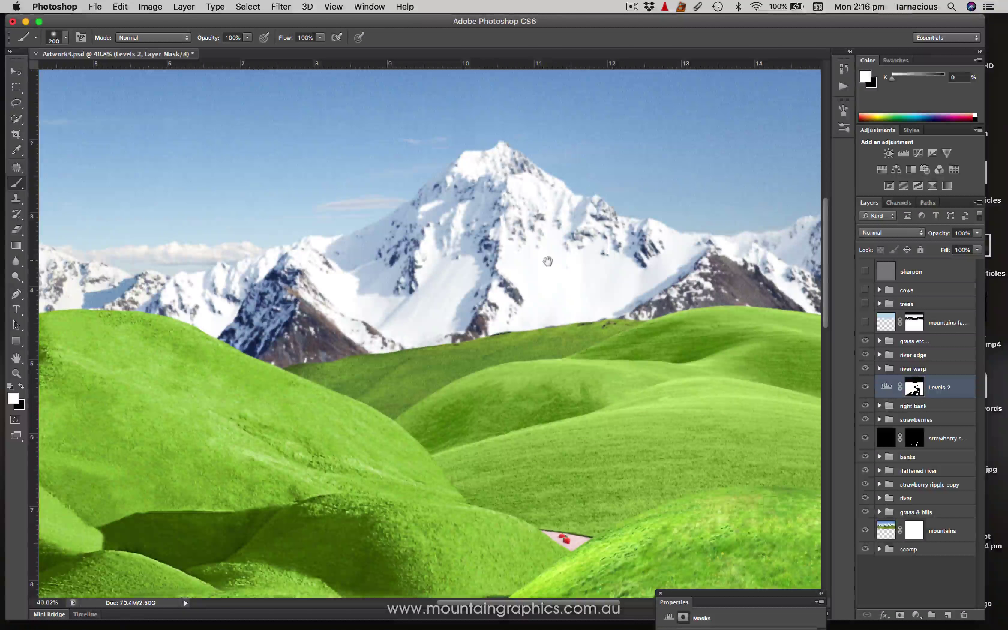
pyautogui.moveTo(515, 262); pyautogui.dragTo(575, 242)
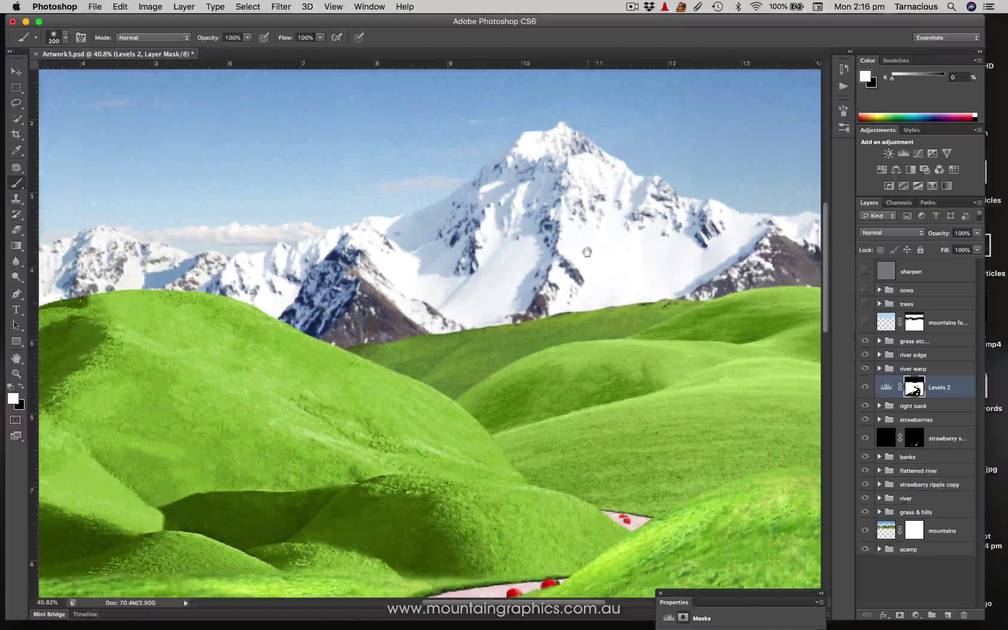
pyautogui.scroll(-2, 575, 241)
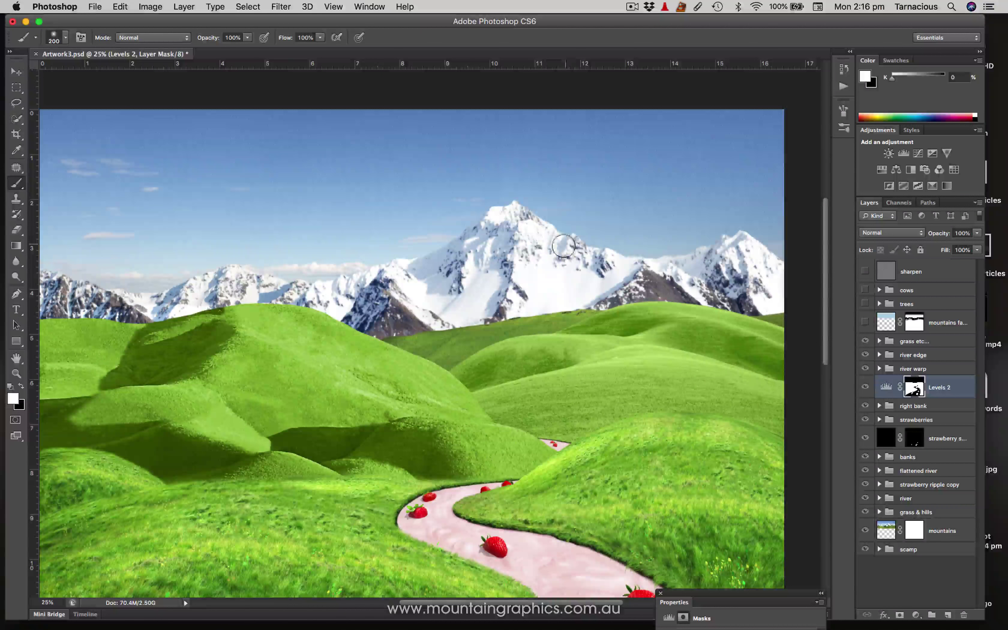
pyautogui.moveTo(489, 333); pyautogui.dragTo(520, 277)
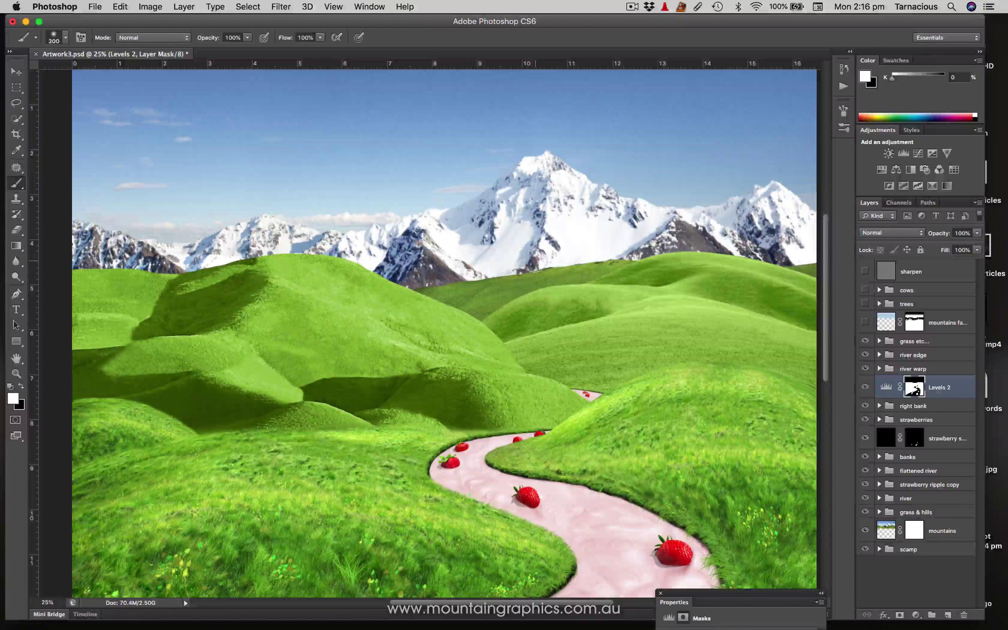
pyautogui.click(866, 322)
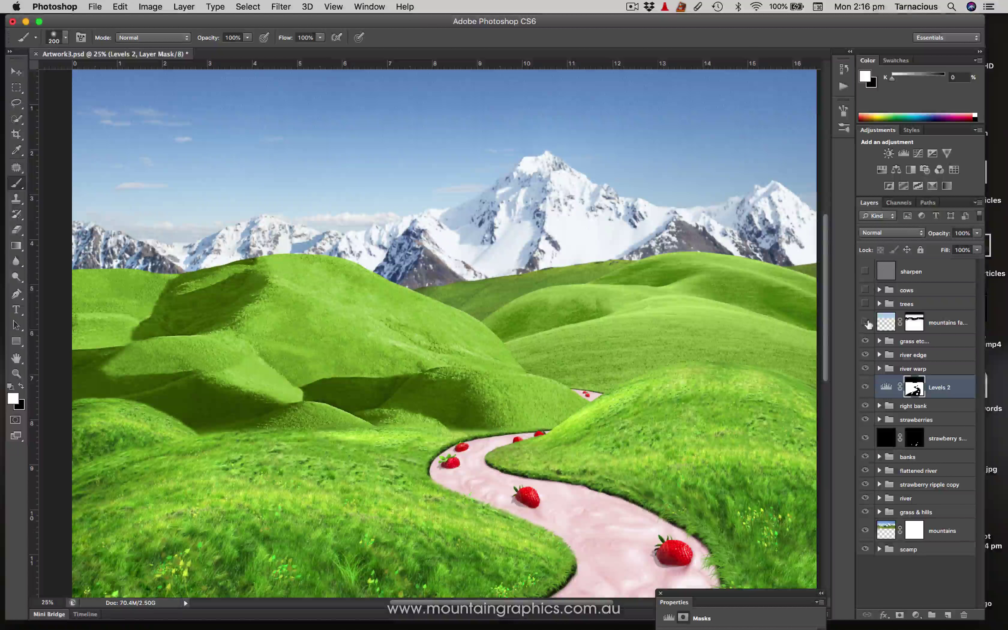
pyautogui.click(865, 323)
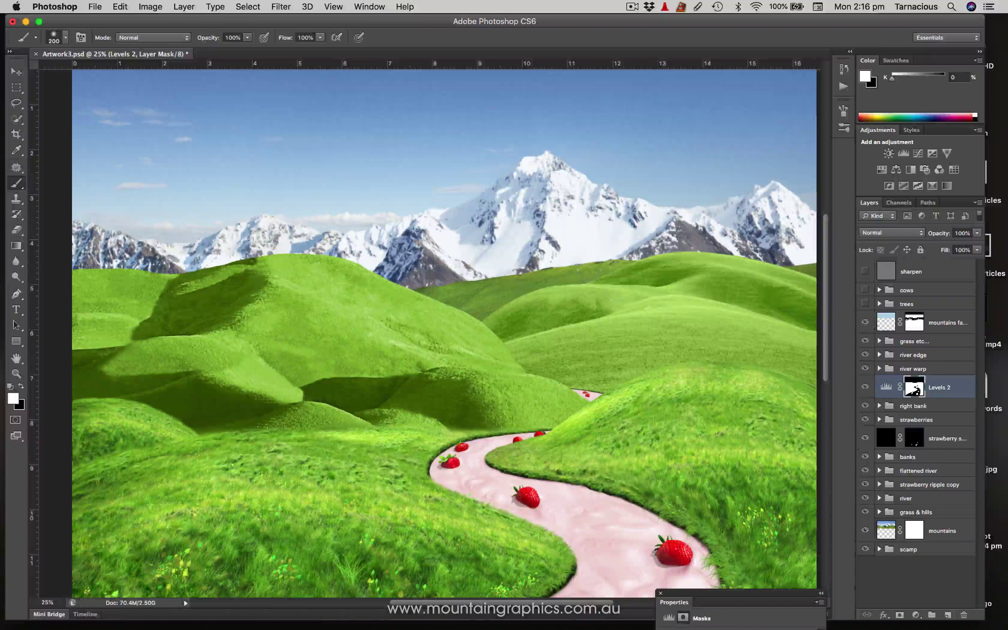
# Switch on the 'trees' group so leafy trees dot the green hills, then zoom on the middle strawberry
pyautogui.press('super+minus')
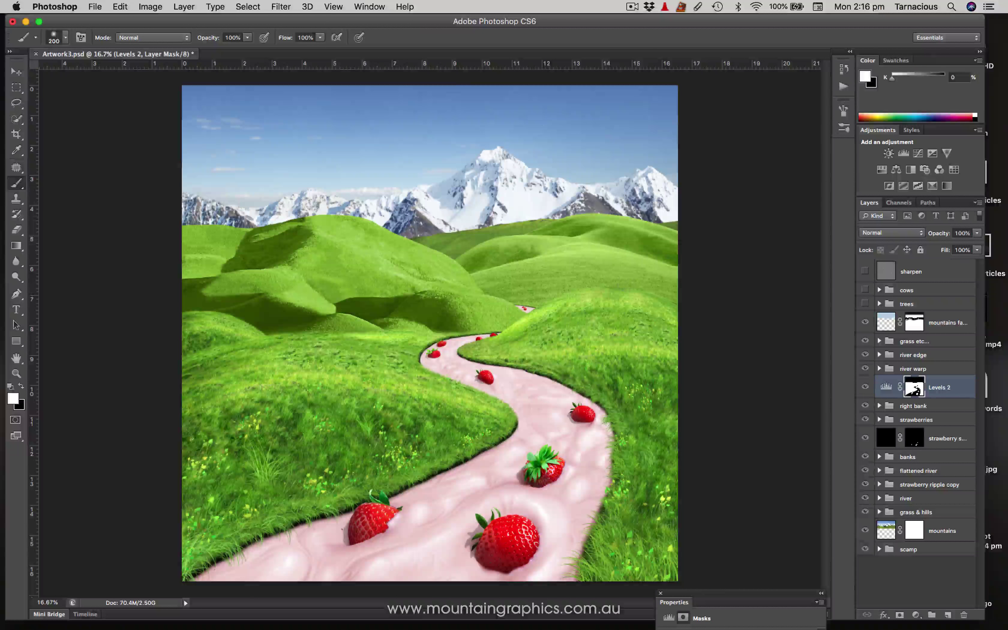
pyautogui.click(866, 304)
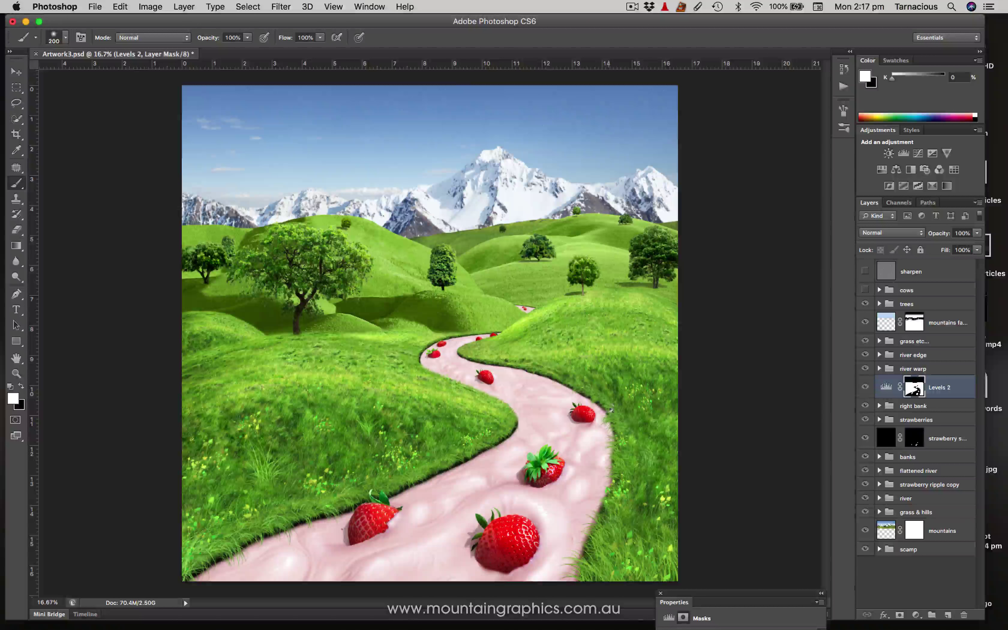
pyautogui.moveTo(473, 412); pyautogui.dragTo(612, 570)
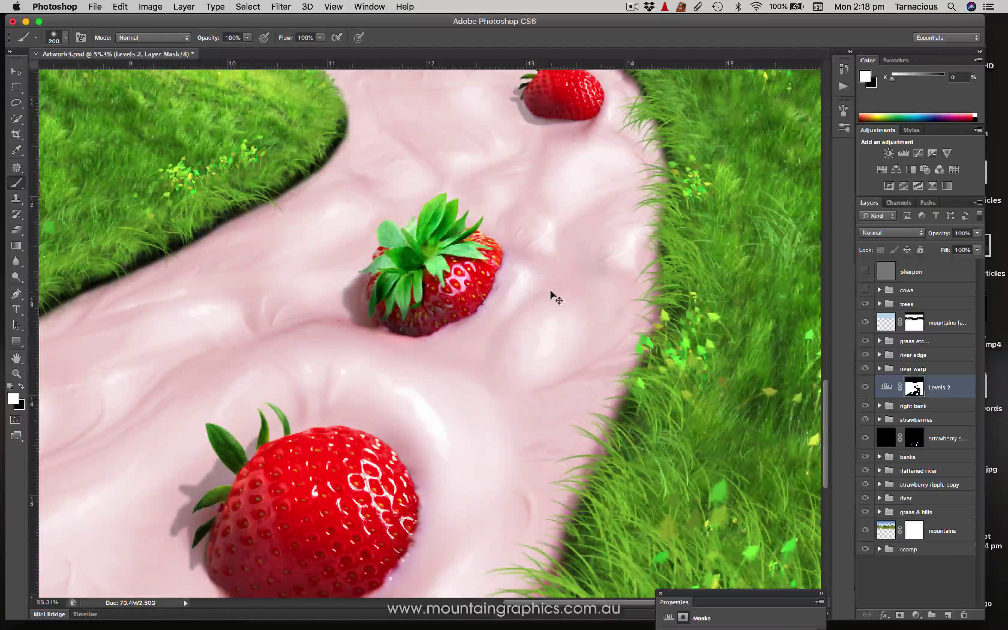
# Show the 'cows' group, then briefly solo the 'scamp' sketch for comparison and restore all layers
pyautogui.press('super+0')
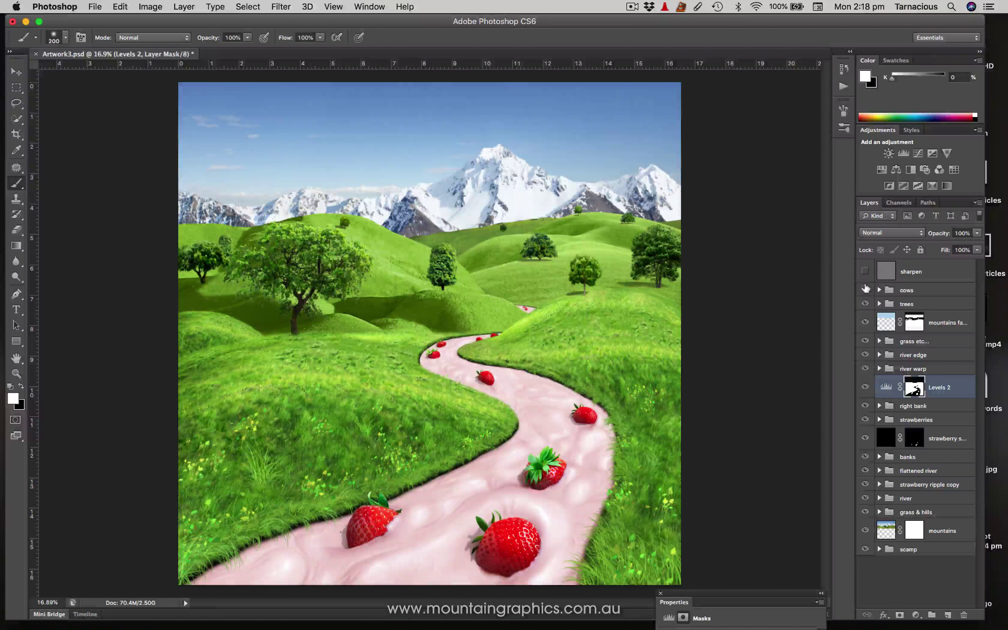
pyautogui.click(865, 290)
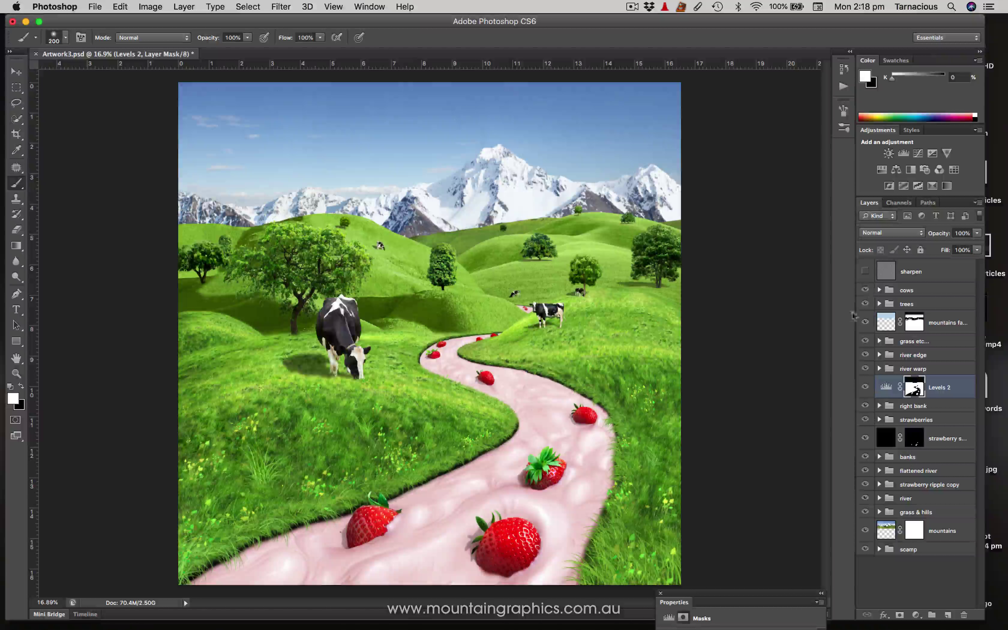
pyautogui.keyDown('alt'); pyautogui.click(866, 549); pyautogui.keyUp('alt')
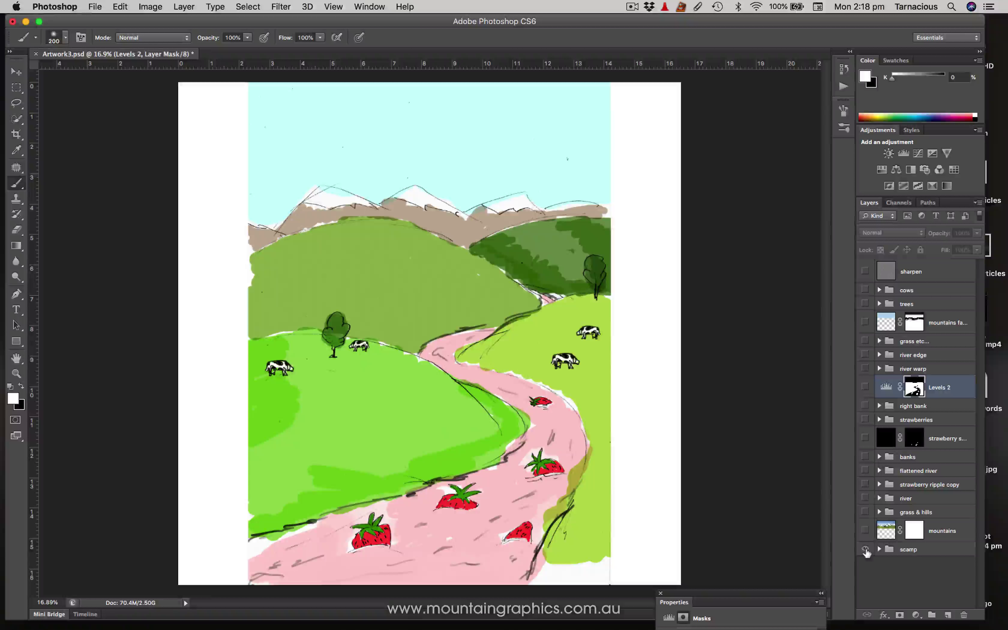
pyautogui.keyDown('alt'); pyautogui.click(866, 550); pyautogui.keyUp('alt')
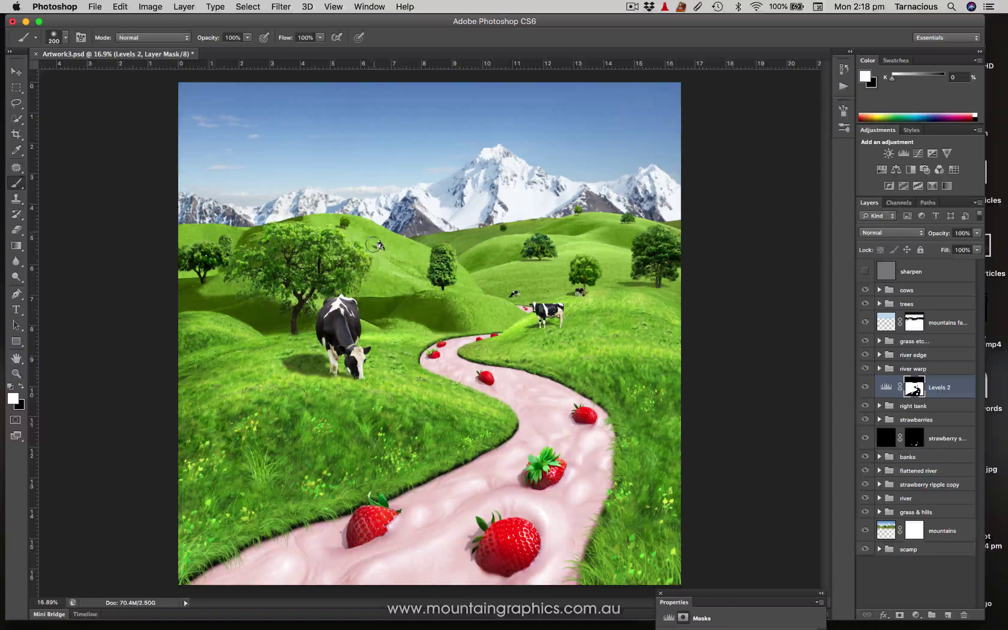
# Turn on the 'sharpen' layer so every layer of the finished composite is visible
pyautogui.scroll(5, 395, 323)
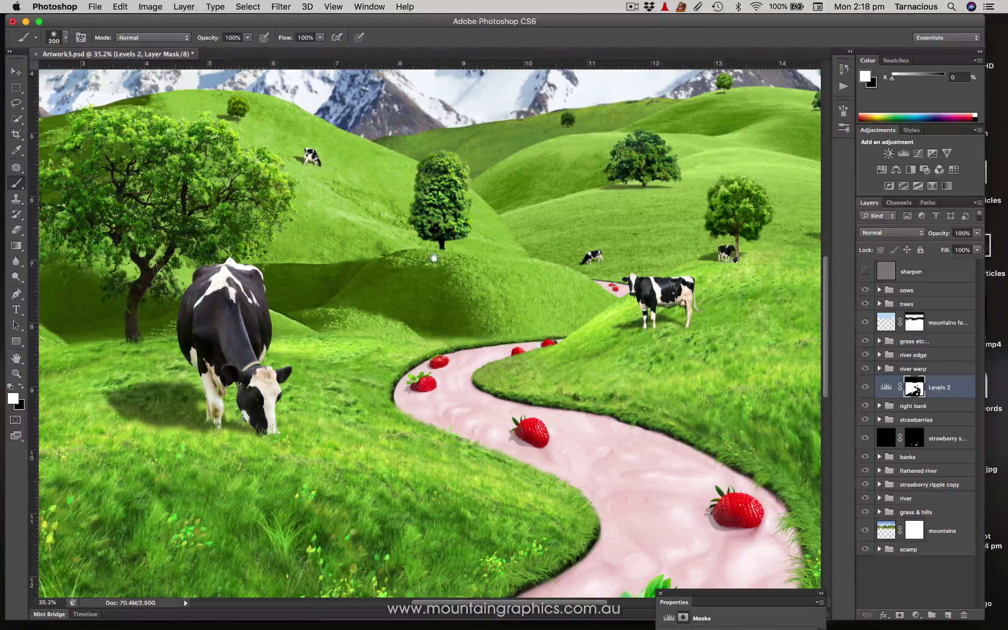
pyautogui.press('super+0')
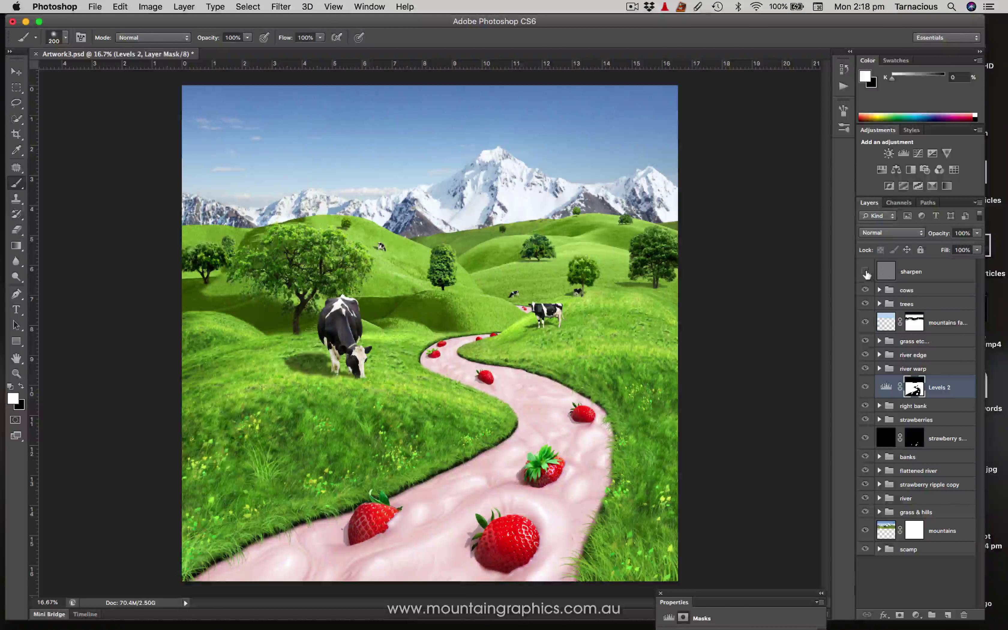
pyautogui.click(865, 271)
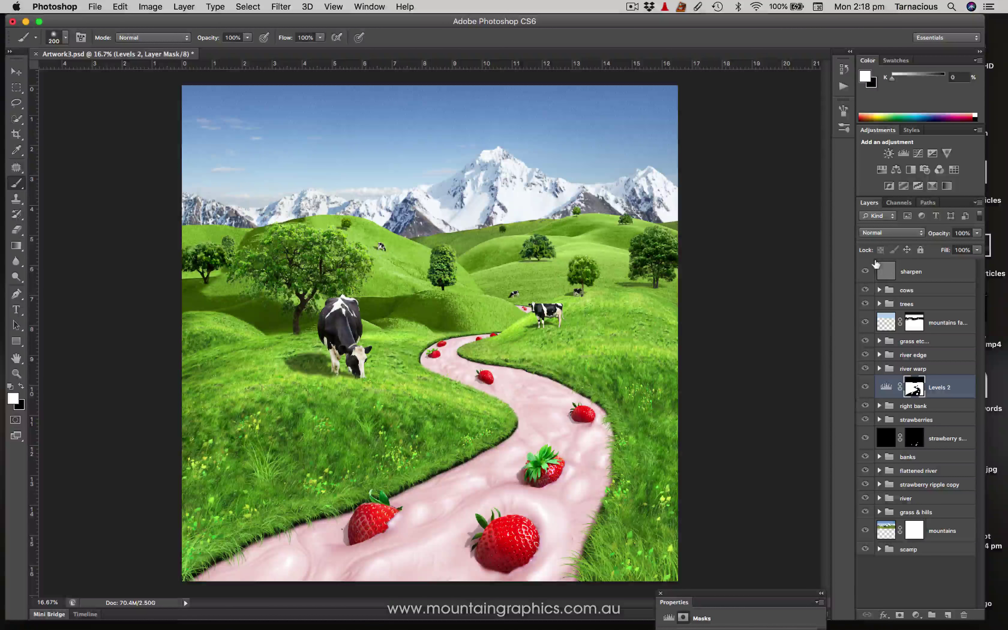